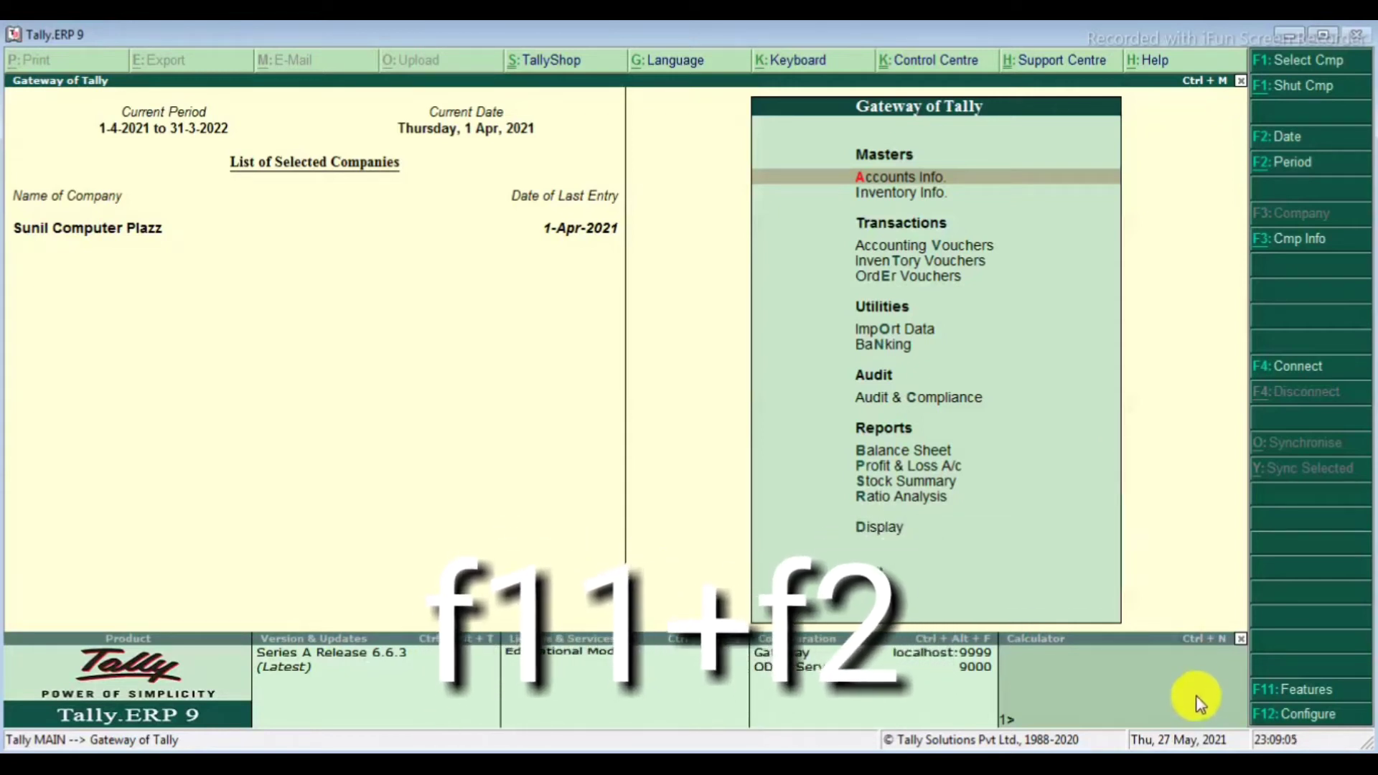
Enable sales order processing in the company's inventory features, save the settings and return to the Gateway of Tally.
{"action": "left_click", "coordinate": [1277, 690]}
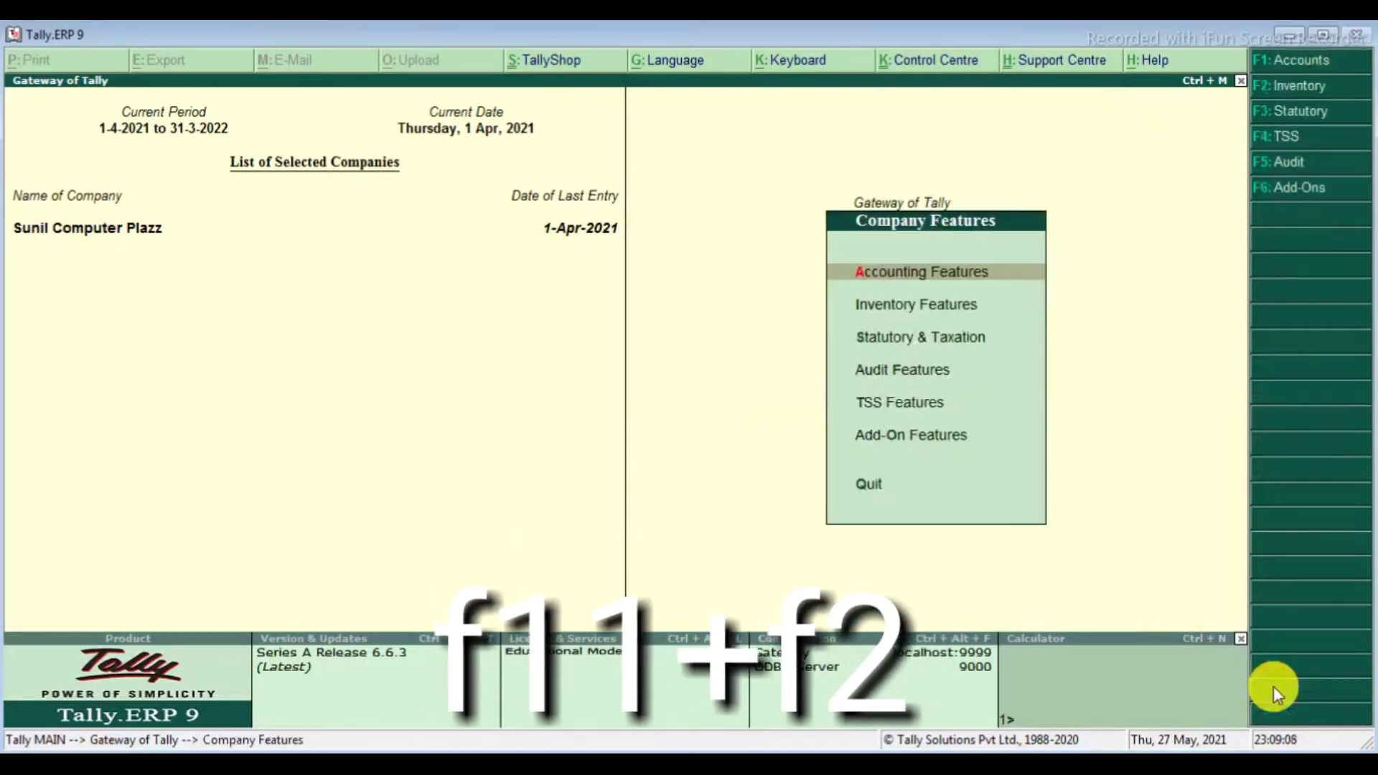
{"action": "left_click", "coordinate": [903, 315]}
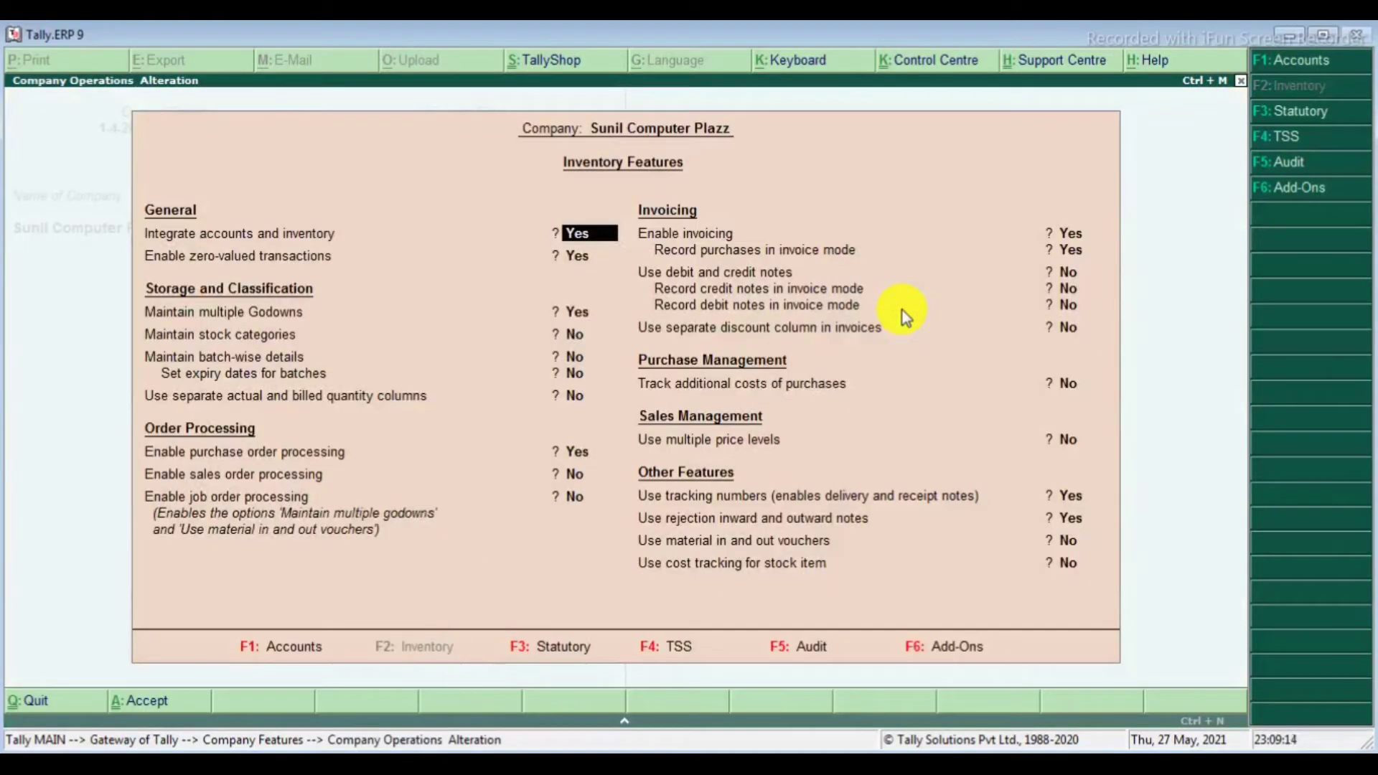
{"action": "key", "text": "Return"}
{"action": "key", "text": "Return"}
{"action": "key", "text": "Return"}
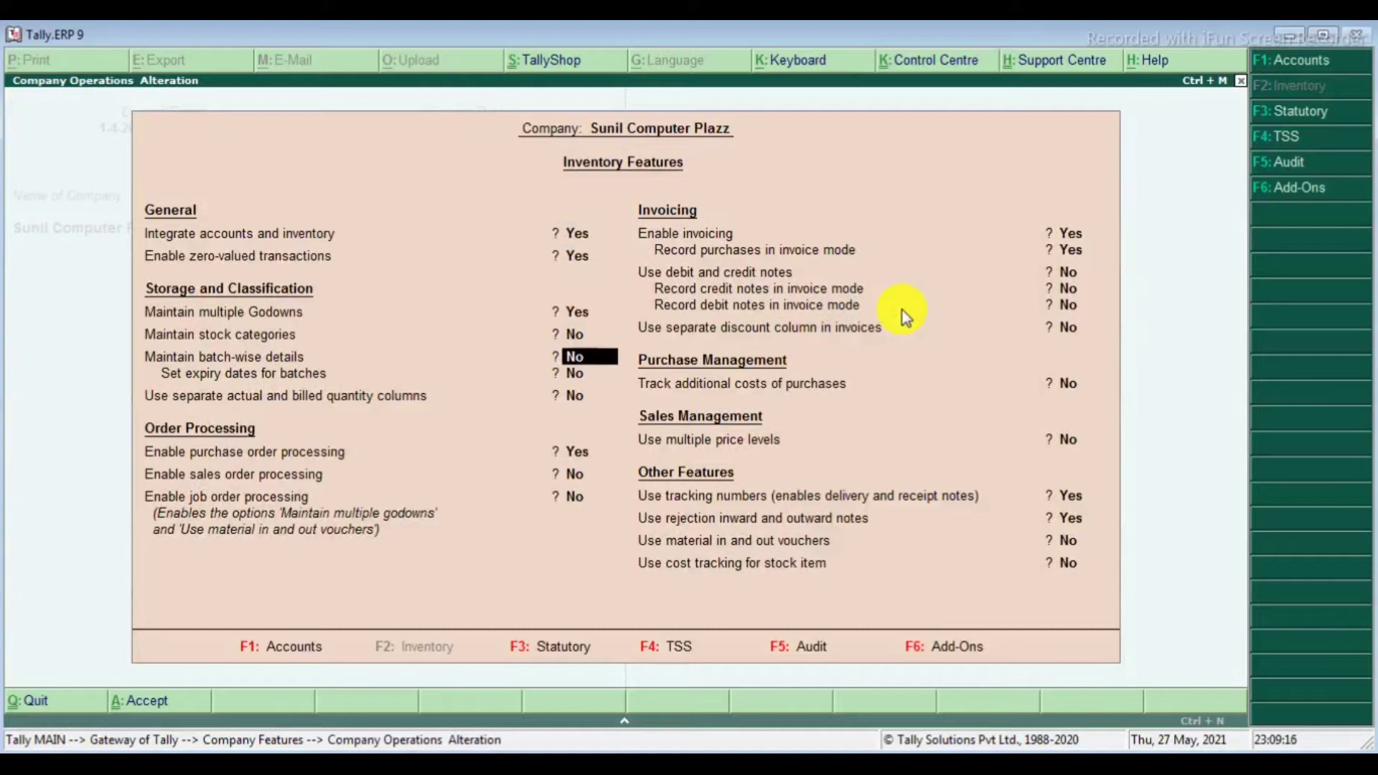
{"action": "key", "text": "Return"}
{"action": "key", "text": "Return"}
{"action": "key", "text": "Return"}
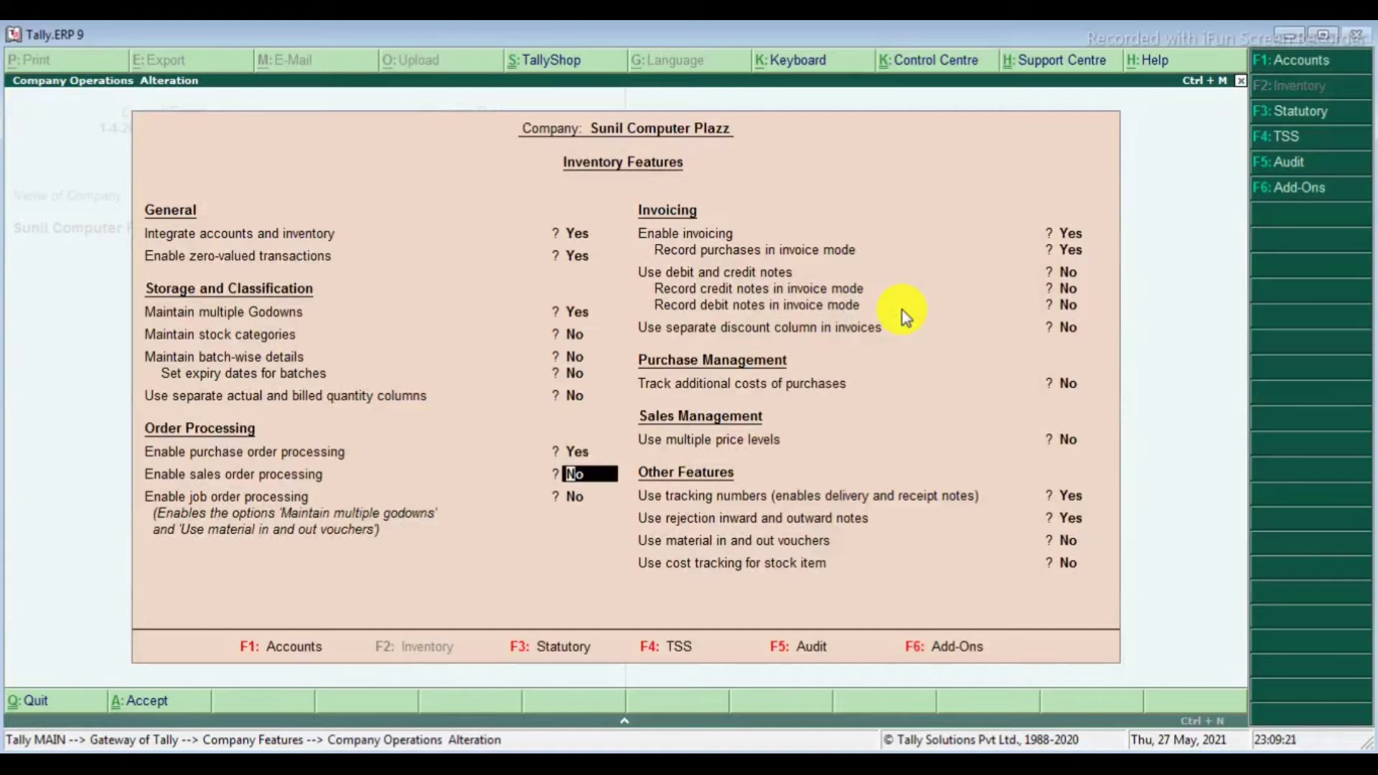
{"action": "type", "text": "y"}
{"action": "key", "text": "Return"}
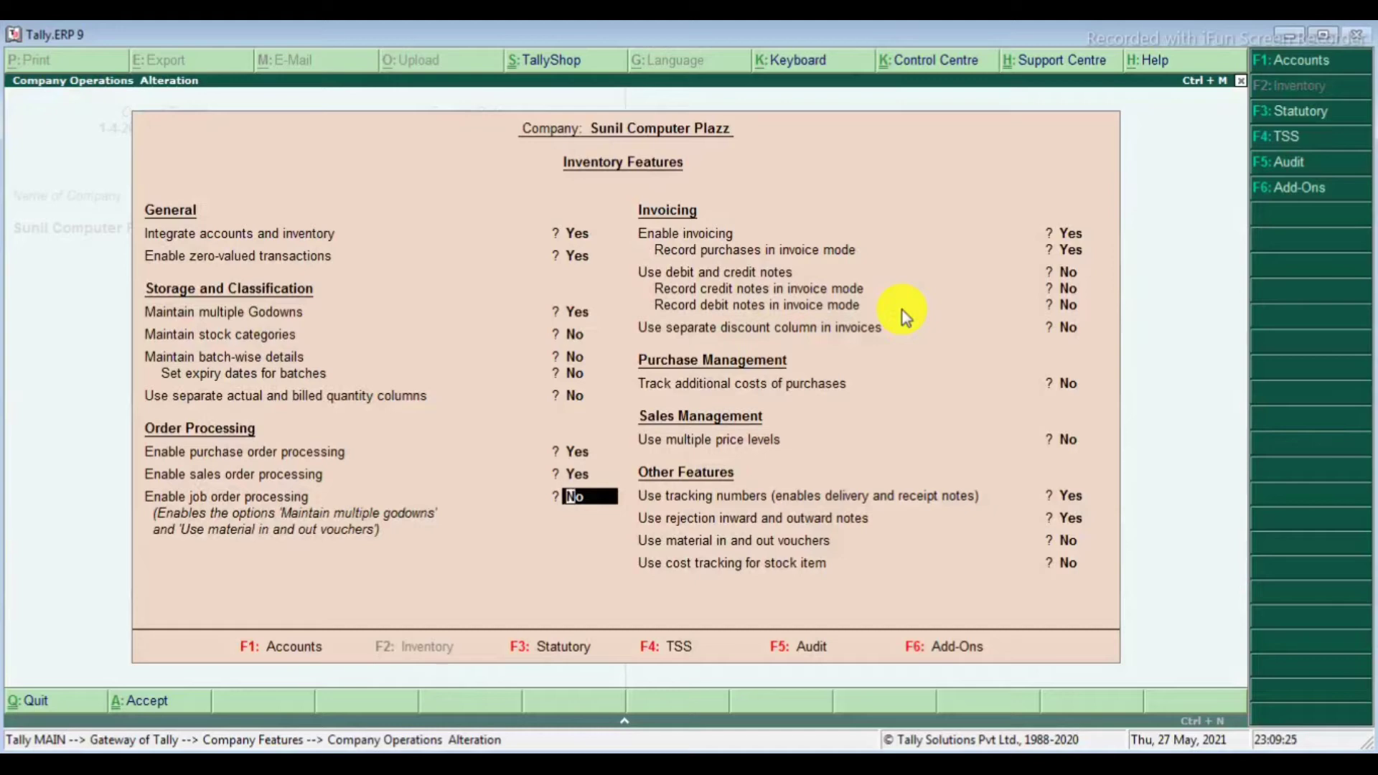
{"action": "key", "text": "ctrl+a"}
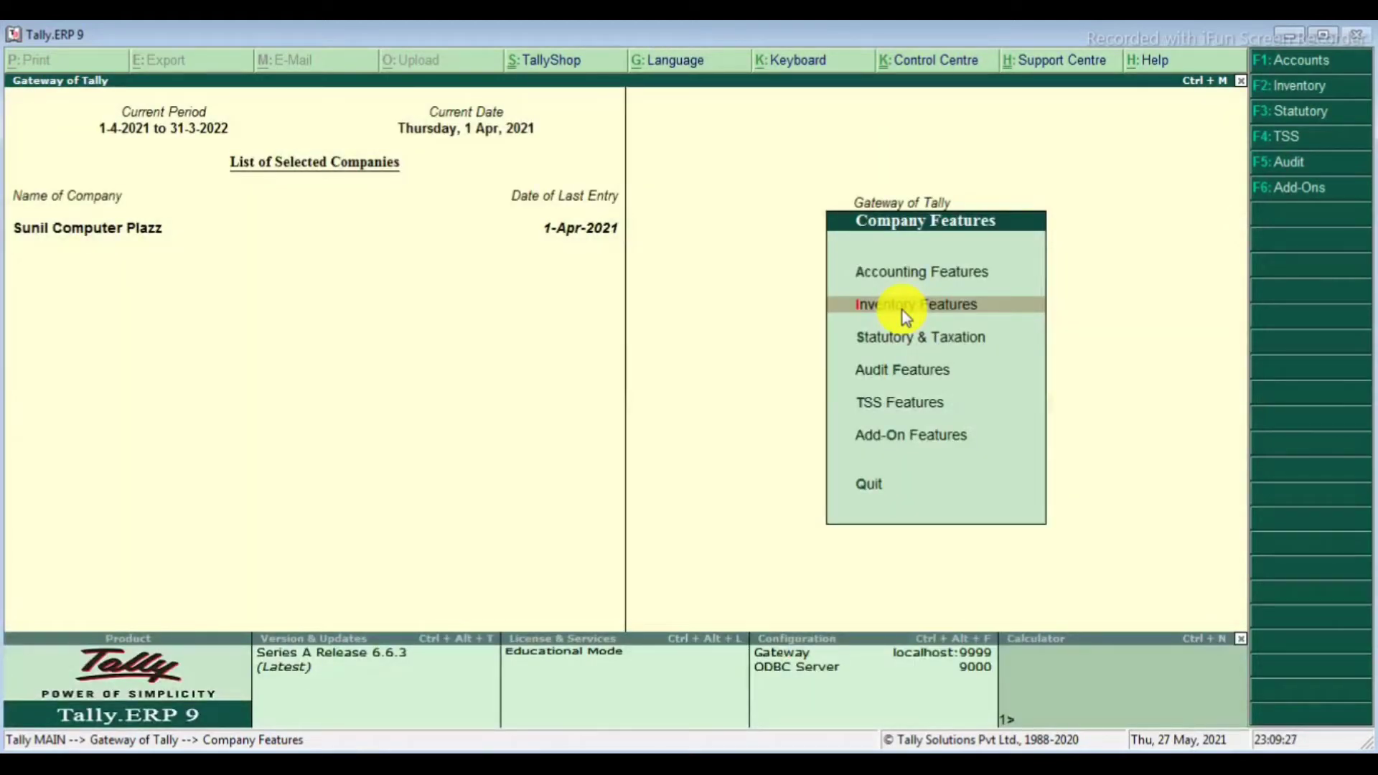
{"action": "key", "text": "Escape"}
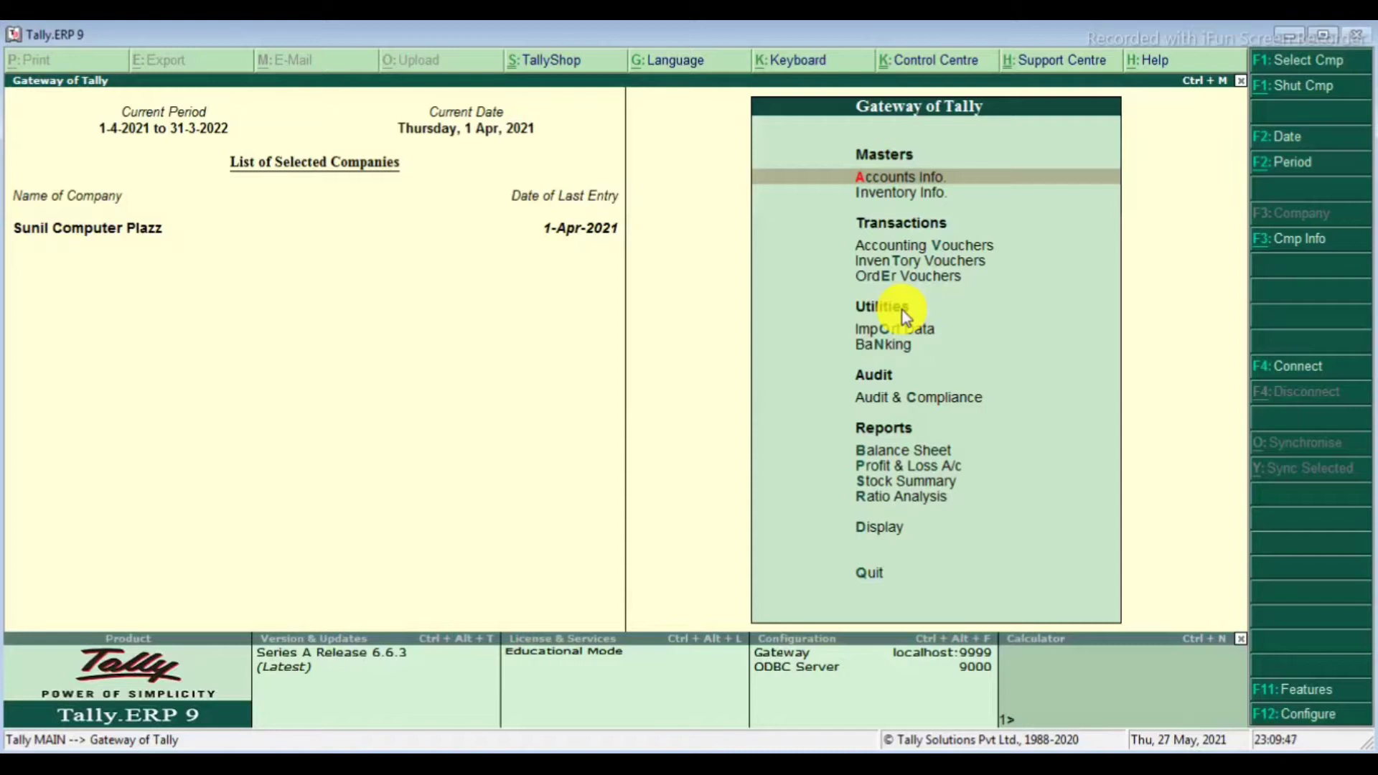
Open the existing Mohan Kirana Store ledger for alteration.
{"action": "key", "text": "Return"}
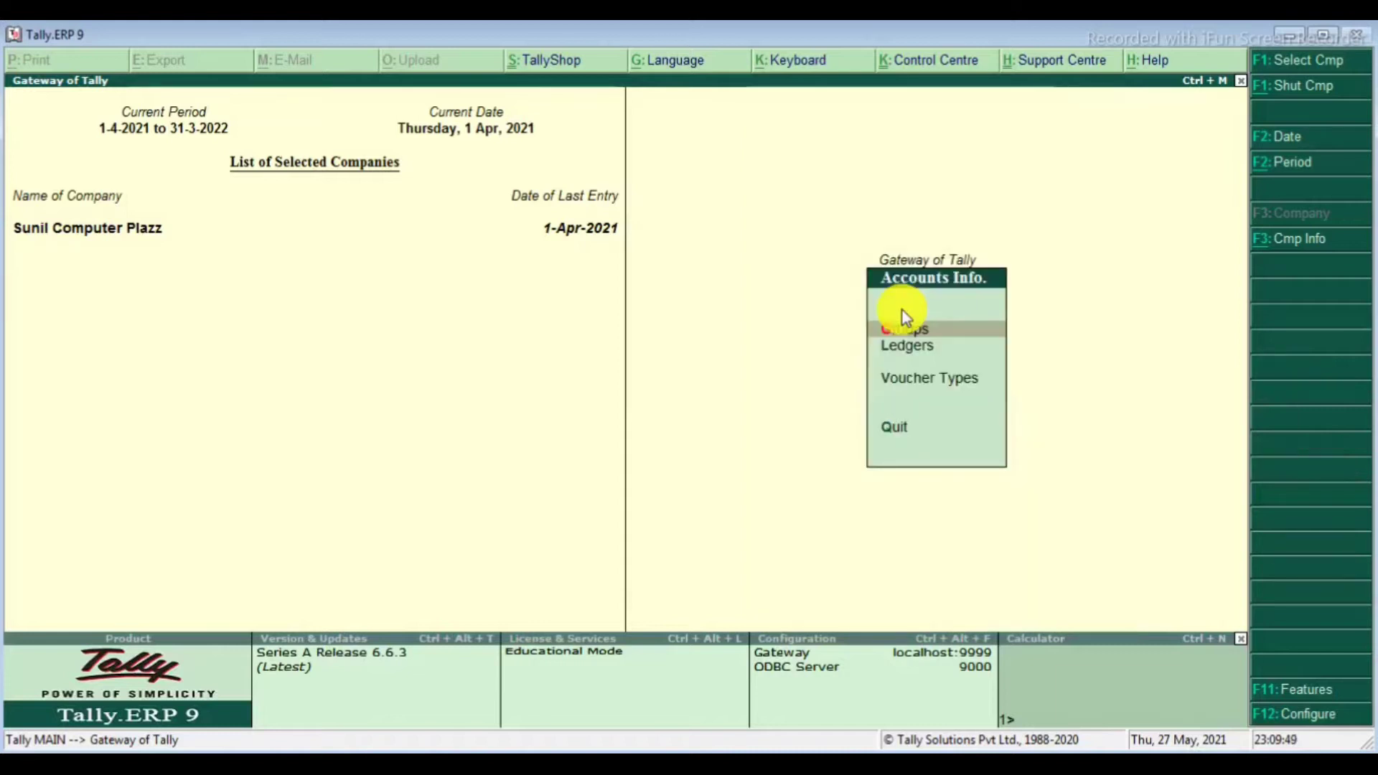
{"action": "key", "text": "Down"}
{"action": "key", "text": "Return"}
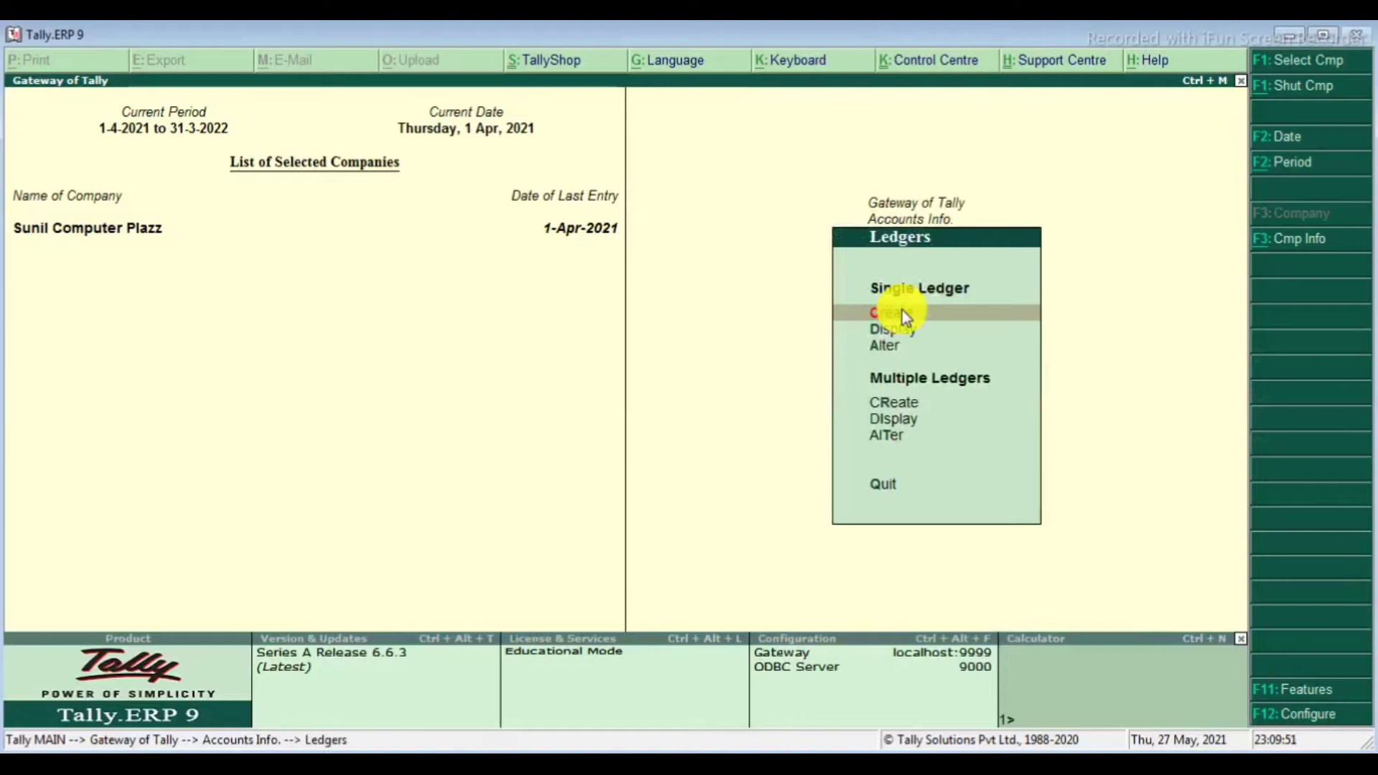
{"action": "key", "text": "Down"}
{"action": "key", "text": "Down"}
{"action": "key", "text": "Return"}
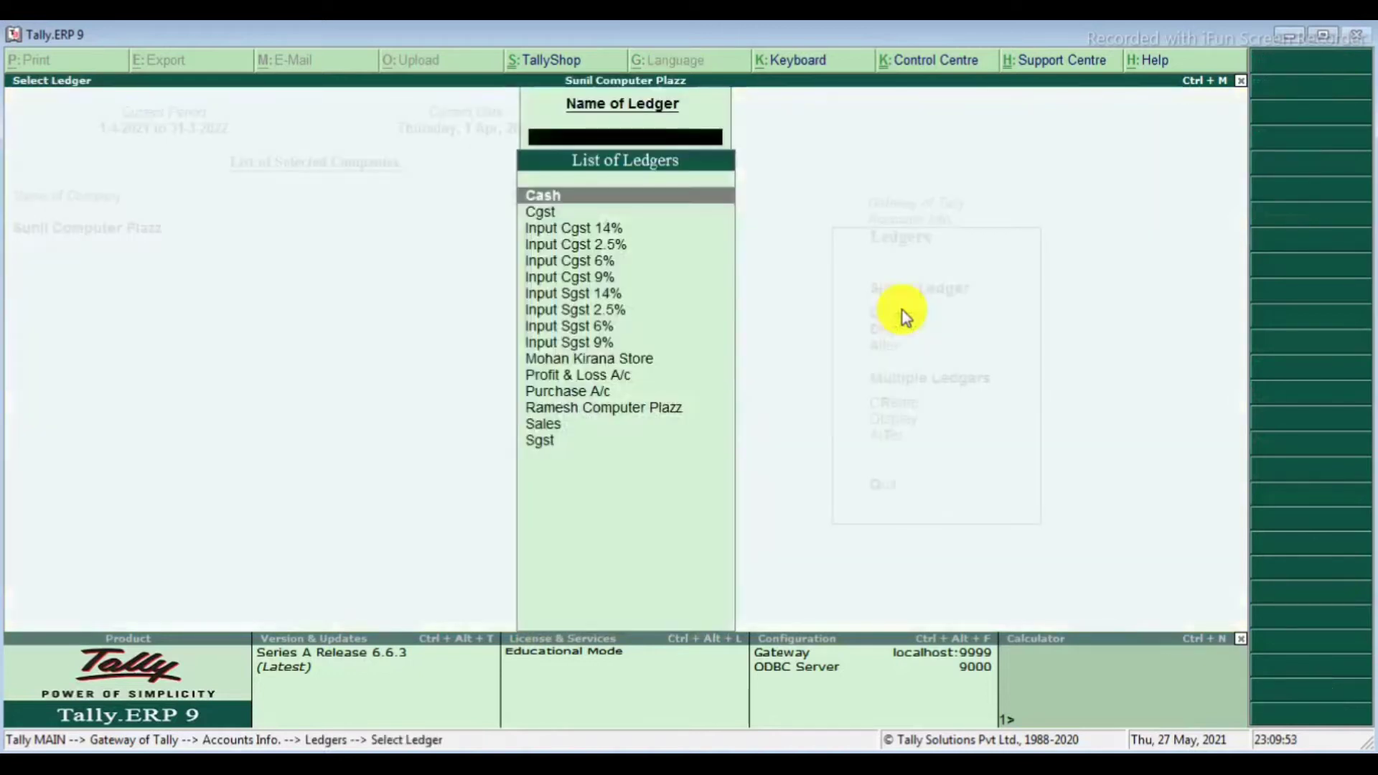
{"action": "key", "text": "Down"}
{"action": "key", "text": "Down"}
{"action": "key", "text": "Down"}
{"action": "key", "text": "Down"}
{"action": "key", "text": "Down"}
{"action": "key", "text": "Down"}
{"action": "key", "text": "Down"}
{"action": "key", "text": "Down"}
{"action": "key", "text": "Down"}
{"action": "key", "text": "Down"}
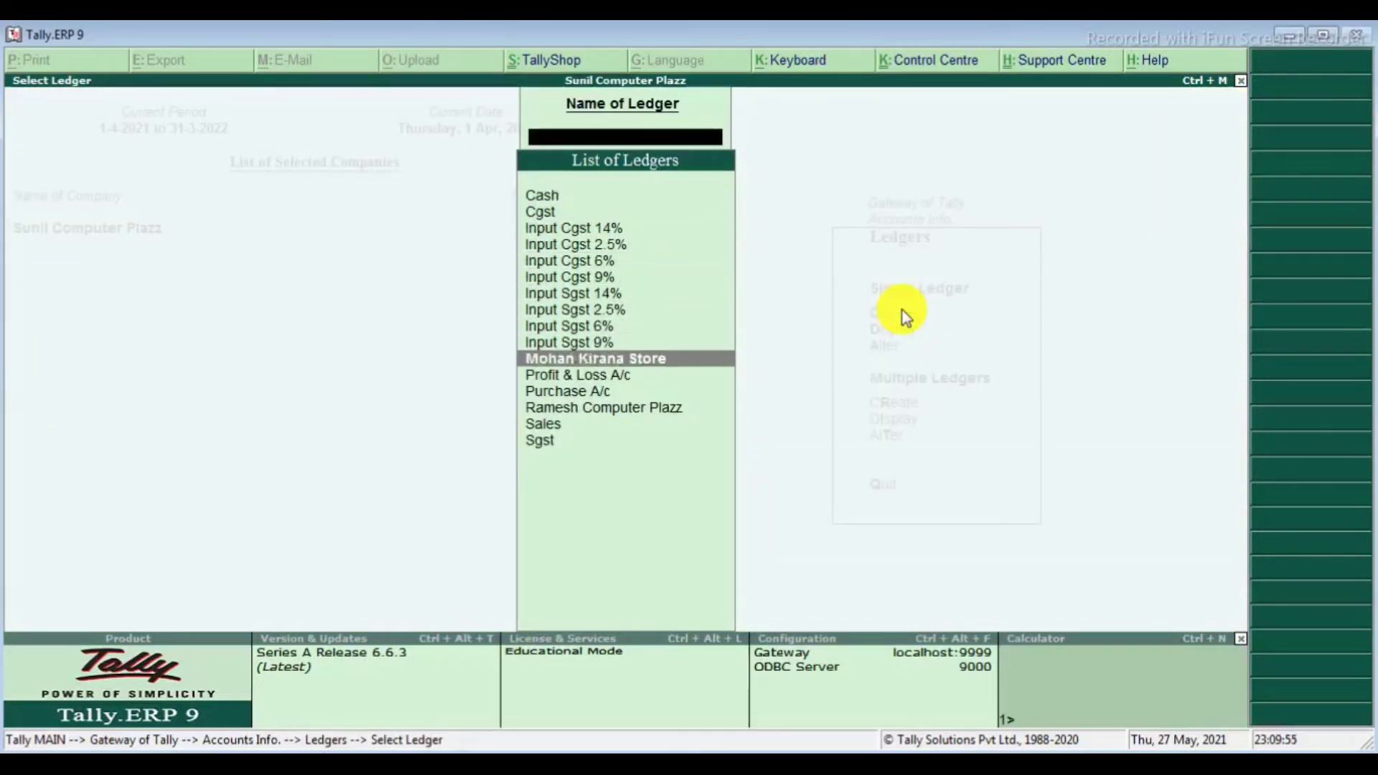
{"action": "key", "text": "Return"}
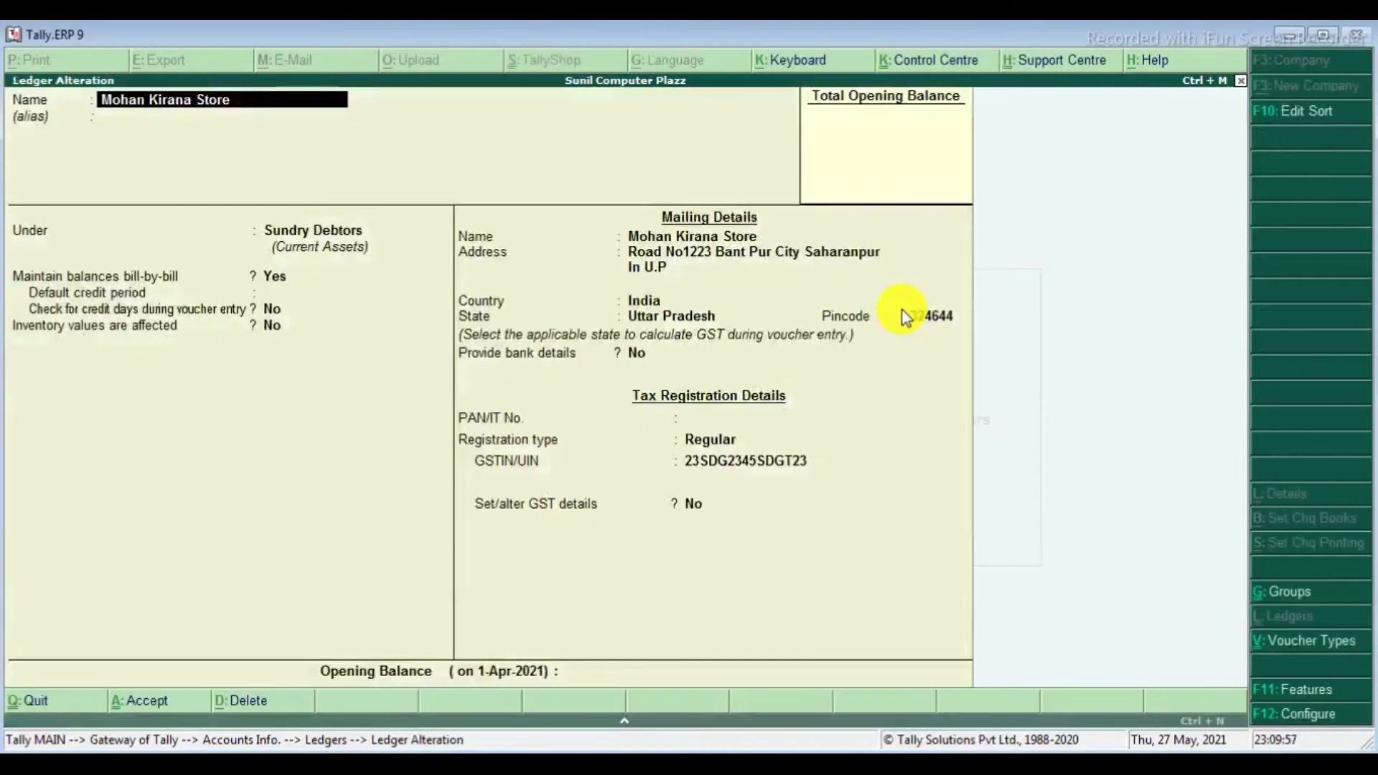
Review the Mohan Kirana Store ledger's group, bill-by-bill setting, address and state, and accept the ledger.
{"action": "key", "text": "Return"}
{"action": "key", "text": "Return"}
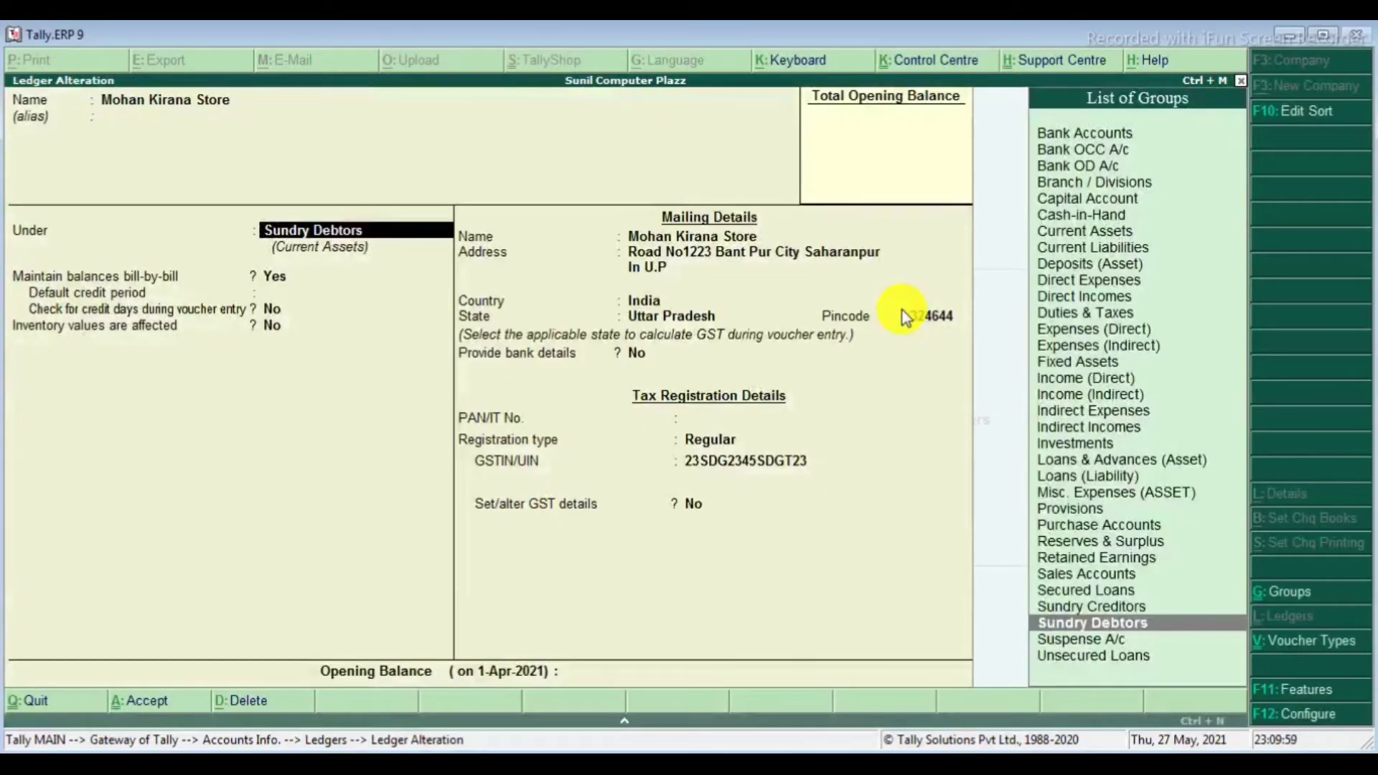
{"action": "key", "text": "Return"}
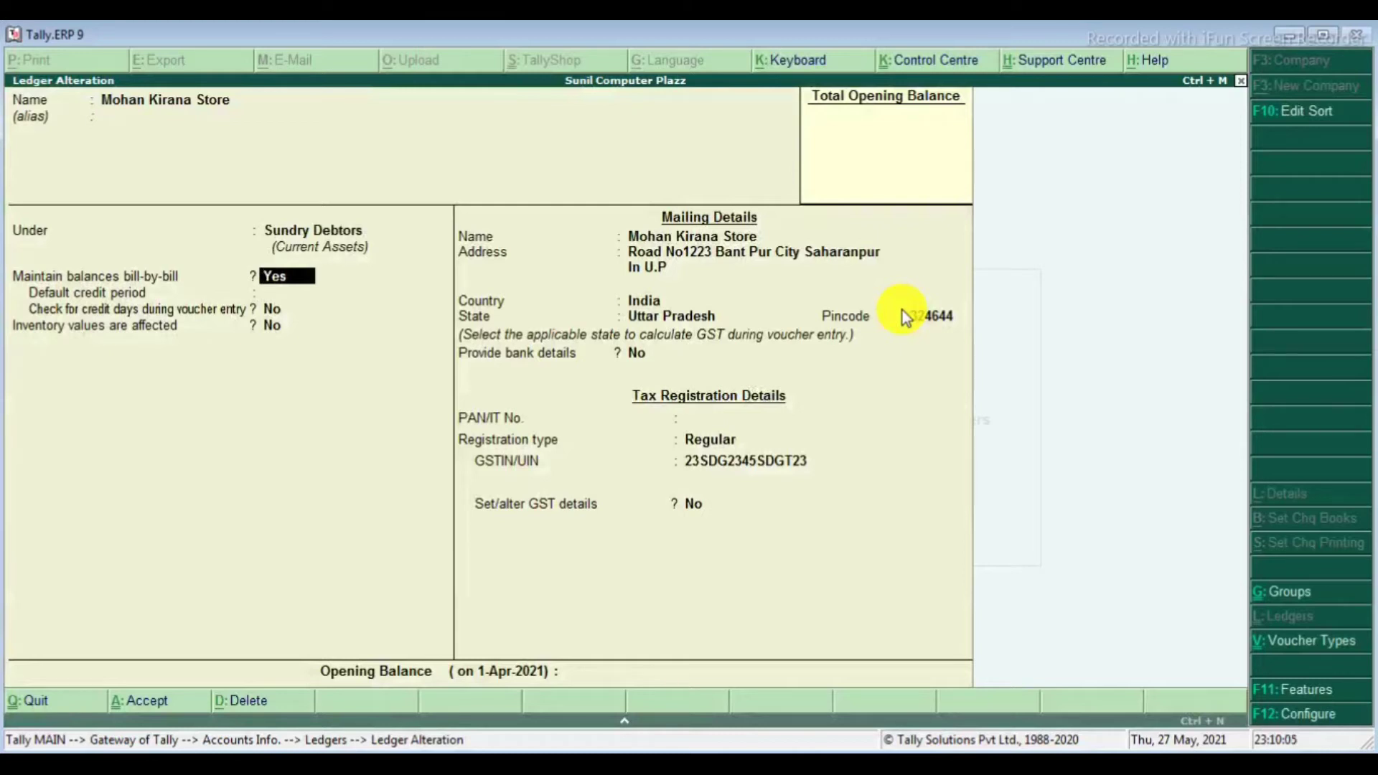
{"action": "key", "text": "Return"}
{"action": "key", "text": "Return"}
{"action": "key", "text": "Return"}
{"action": "key", "text": "Return"}
{"action": "key", "text": "Return"}
{"action": "key", "text": "Return"}
{"action": "key", "text": "Return"}
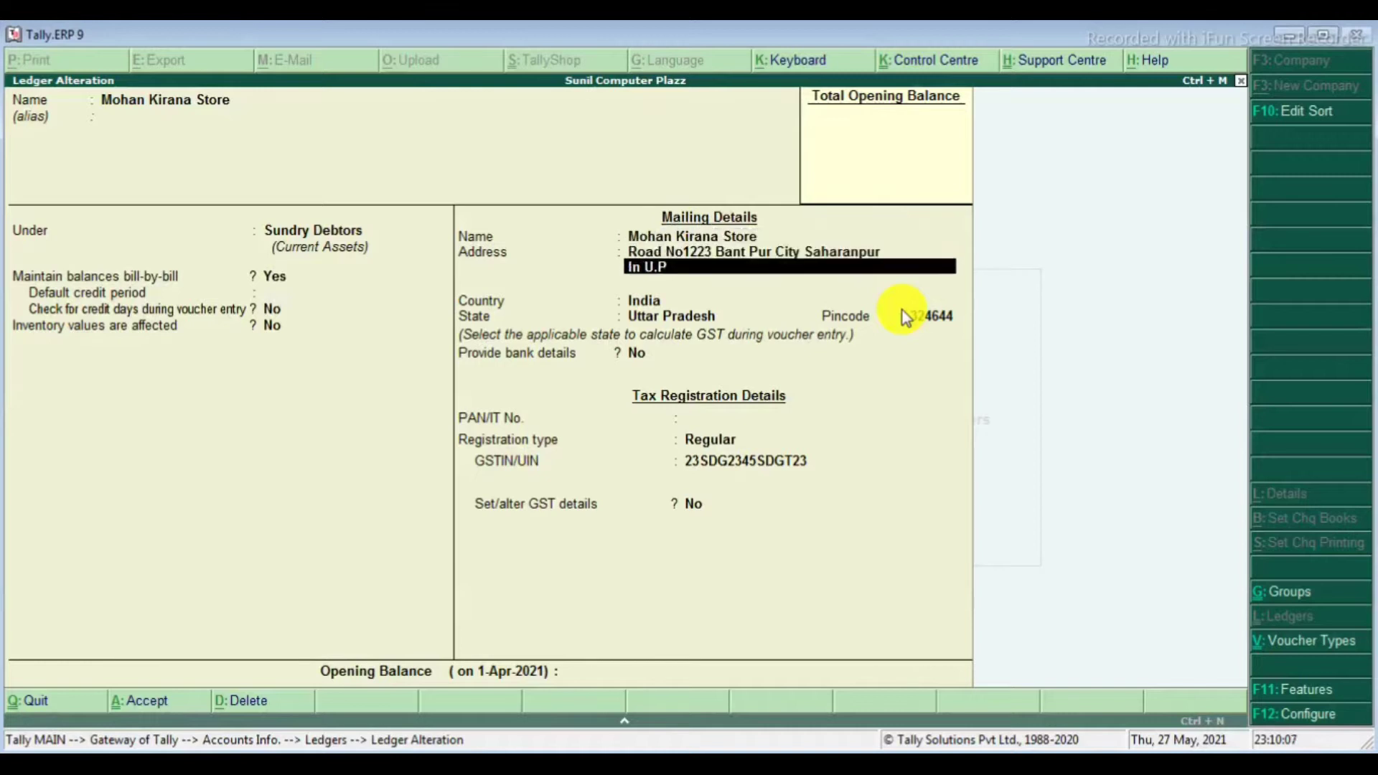
{"action": "key", "text": "Return"}
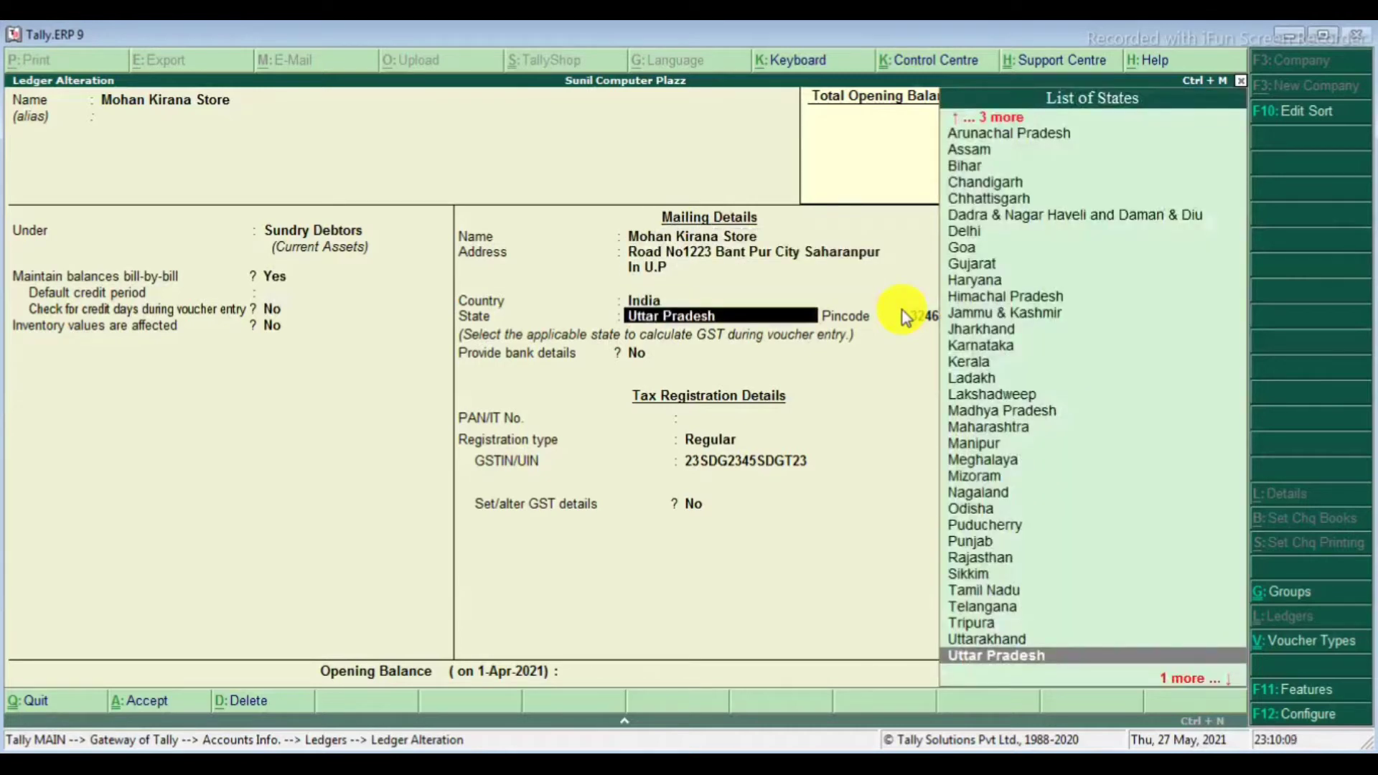
{"action": "key", "text": "ctrl+a"}
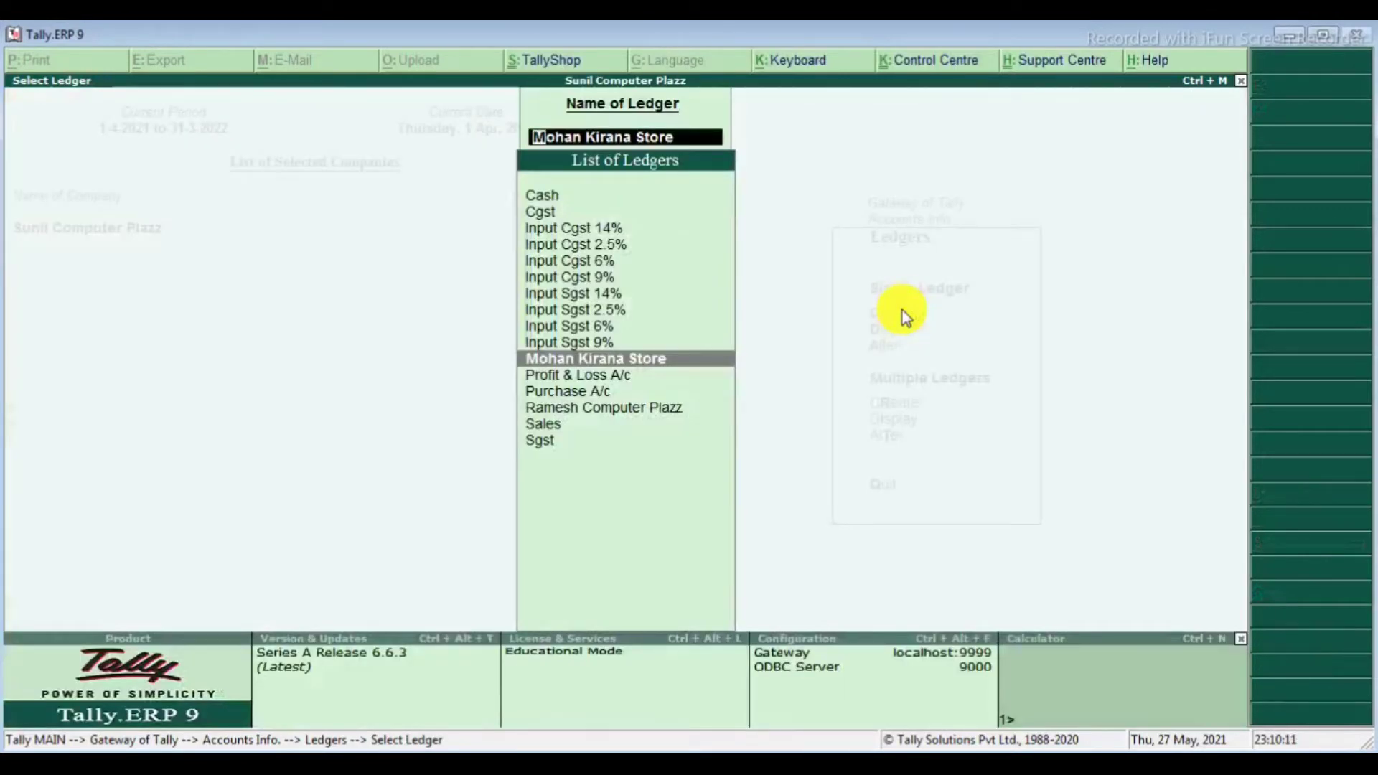
Alter the Sales ledger under Sales Accounts, setting its type of ledger to Not Applicable, save it and leave the ledger screens.
{"action": "key", "text": "Down"}
{"action": "key", "text": "Down"}
{"action": "key", "text": "Down"}
{"action": "key", "text": "Down"}
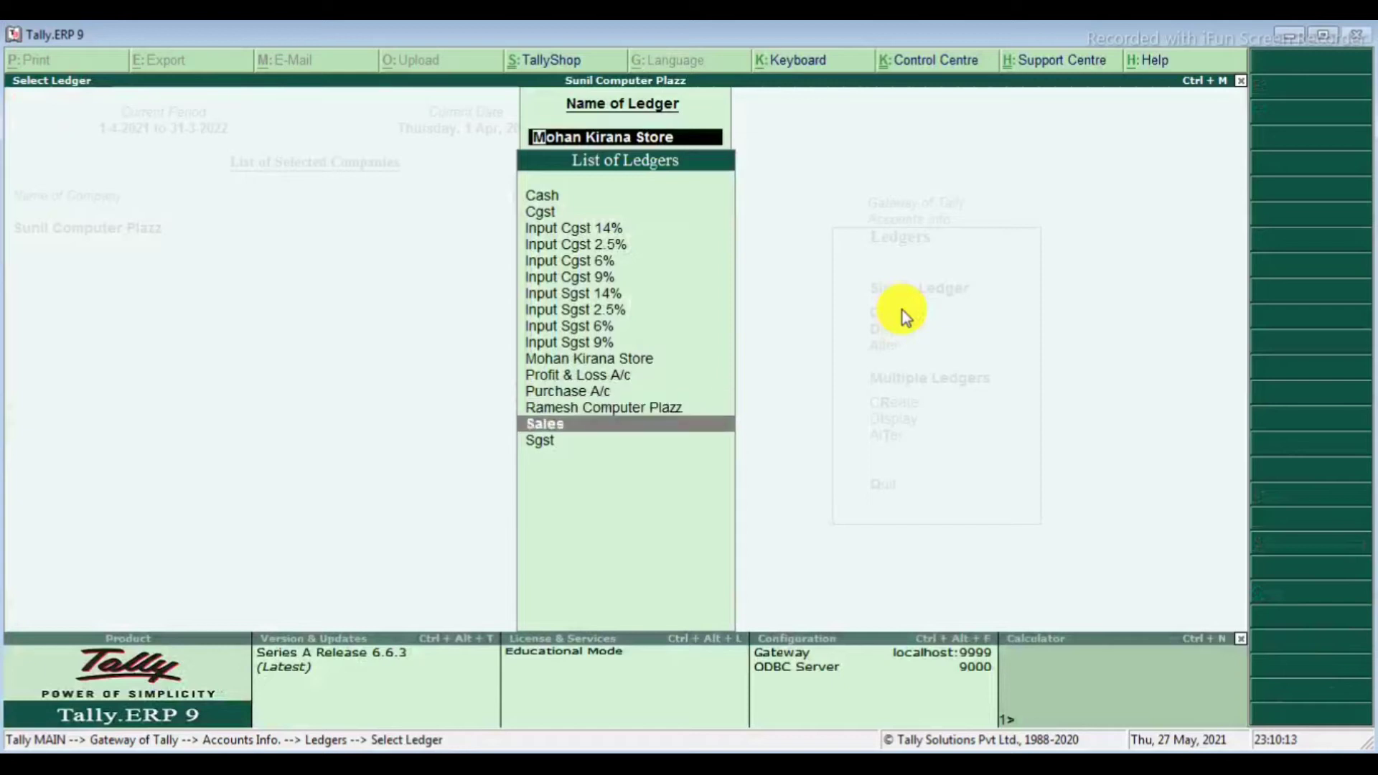
{"action": "key", "text": "Return"}
{"action": "key", "text": "Return"}
{"action": "key", "text": "Return"}
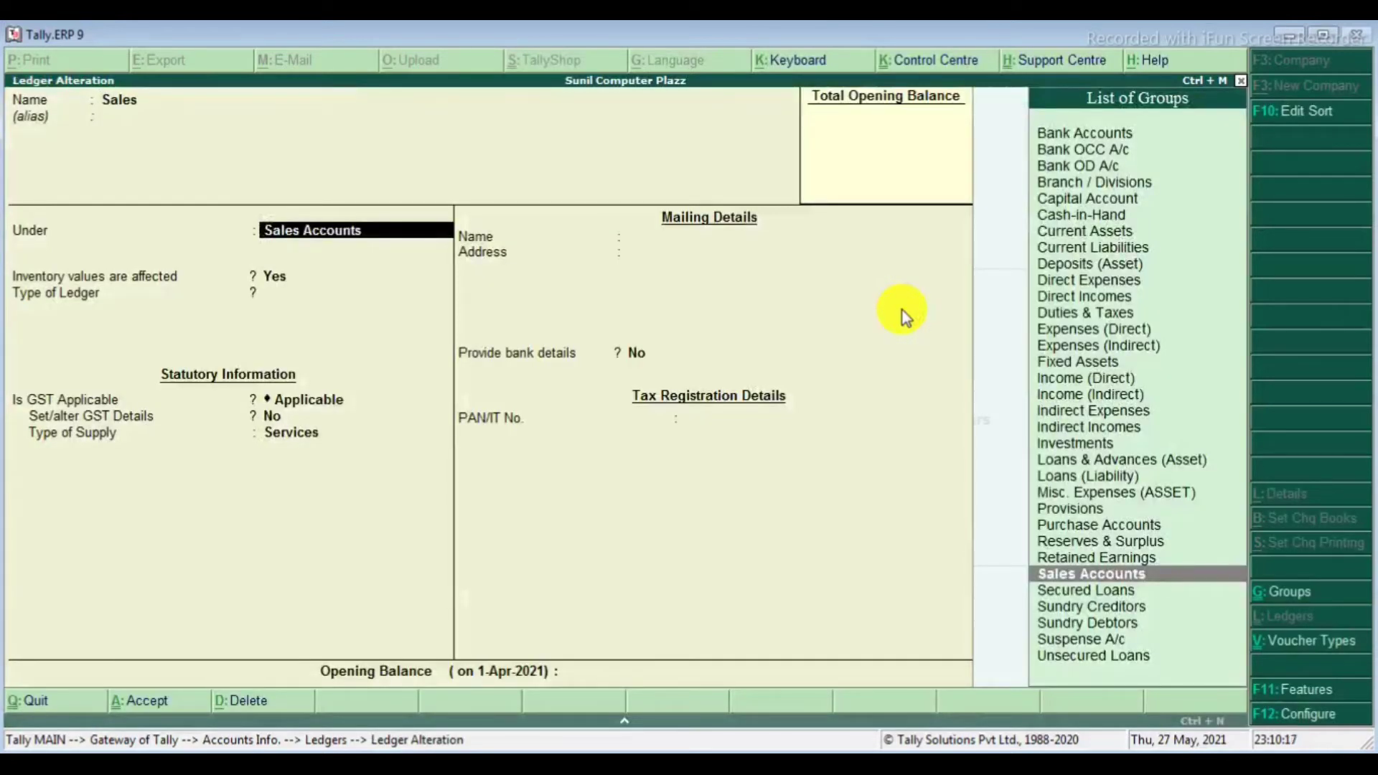
{"action": "key", "text": "Return"}
{"action": "key", "text": "Return"}
{"action": "key", "text": "Return"}
{"action": "key", "text": "Return"}
{"action": "key", "text": "Return"}
{"action": "key", "text": "Return"}
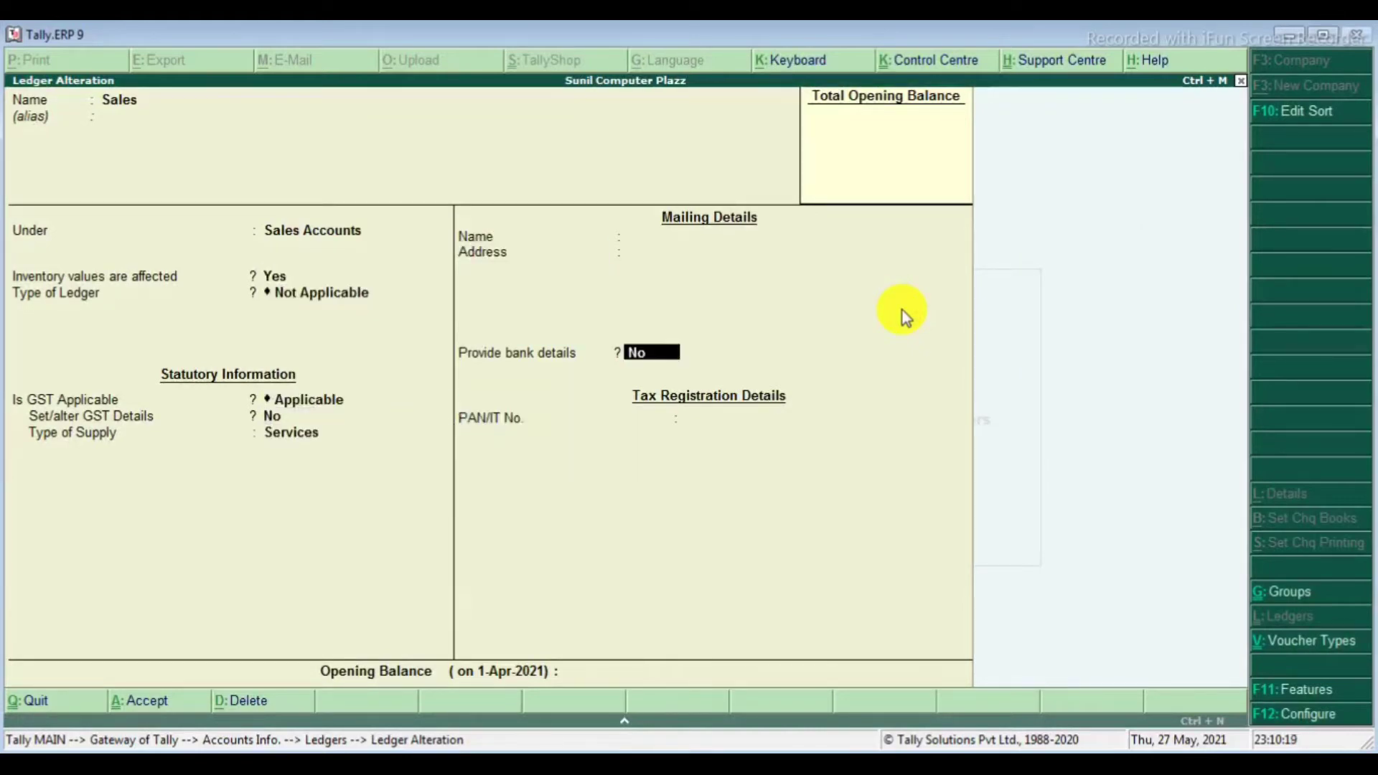
{"action": "key", "text": "Return"}
{"action": "key", "text": "Return"}
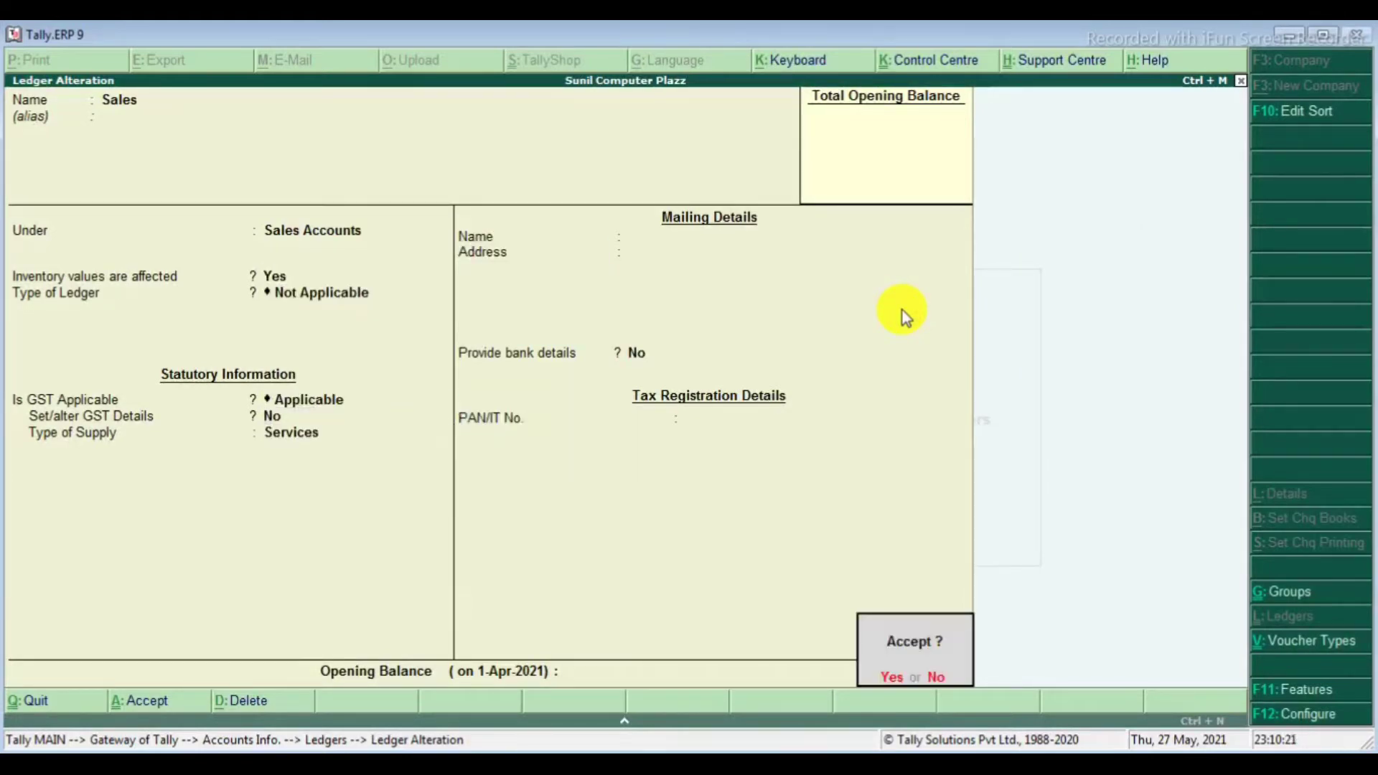
{"action": "key", "text": "Return"}
{"action": "key", "text": "Escape"}
{"action": "key", "text": "Escape"}
{"action": "key", "text": "Escape"}
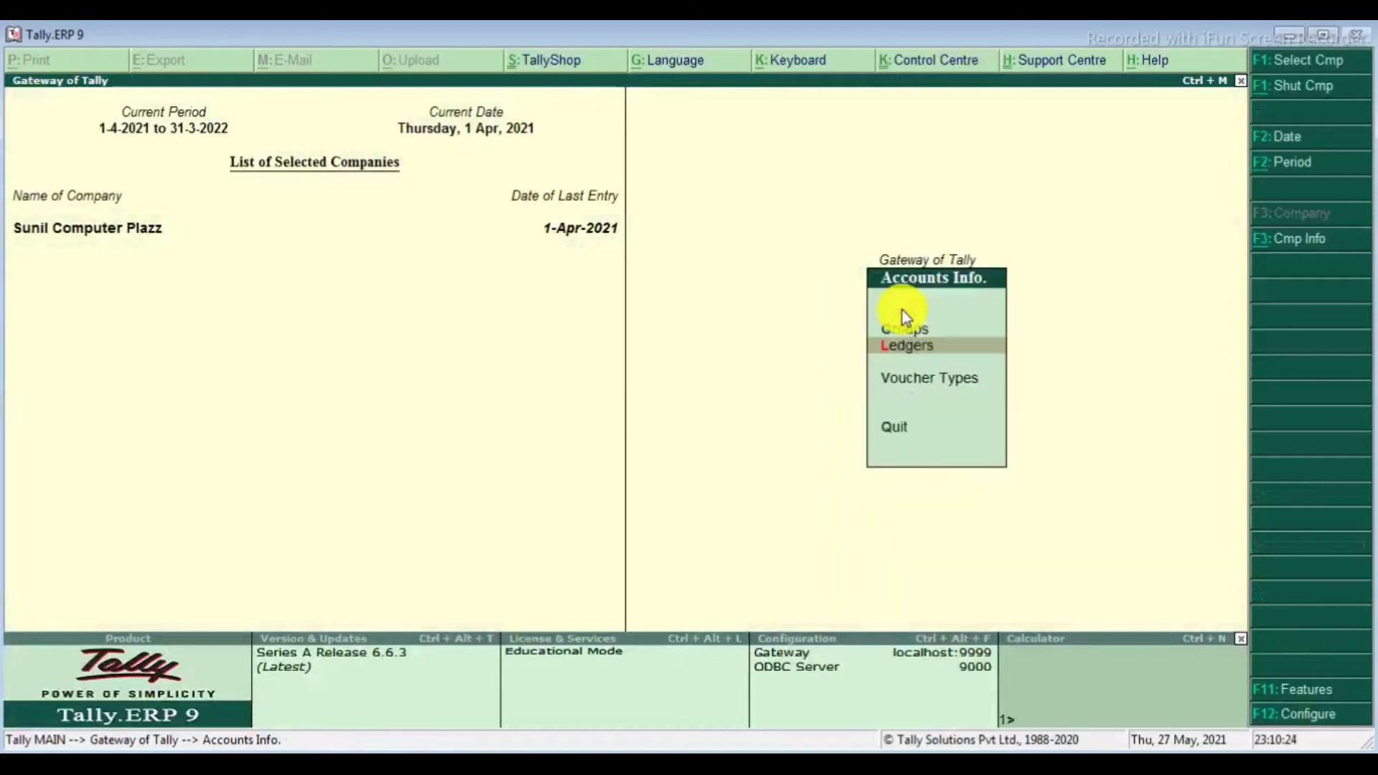
Start a new sales order voucher from the voucher entry screen.
{"action": "key", "text": "Down"}
{"action": "key", "text": "Down"}
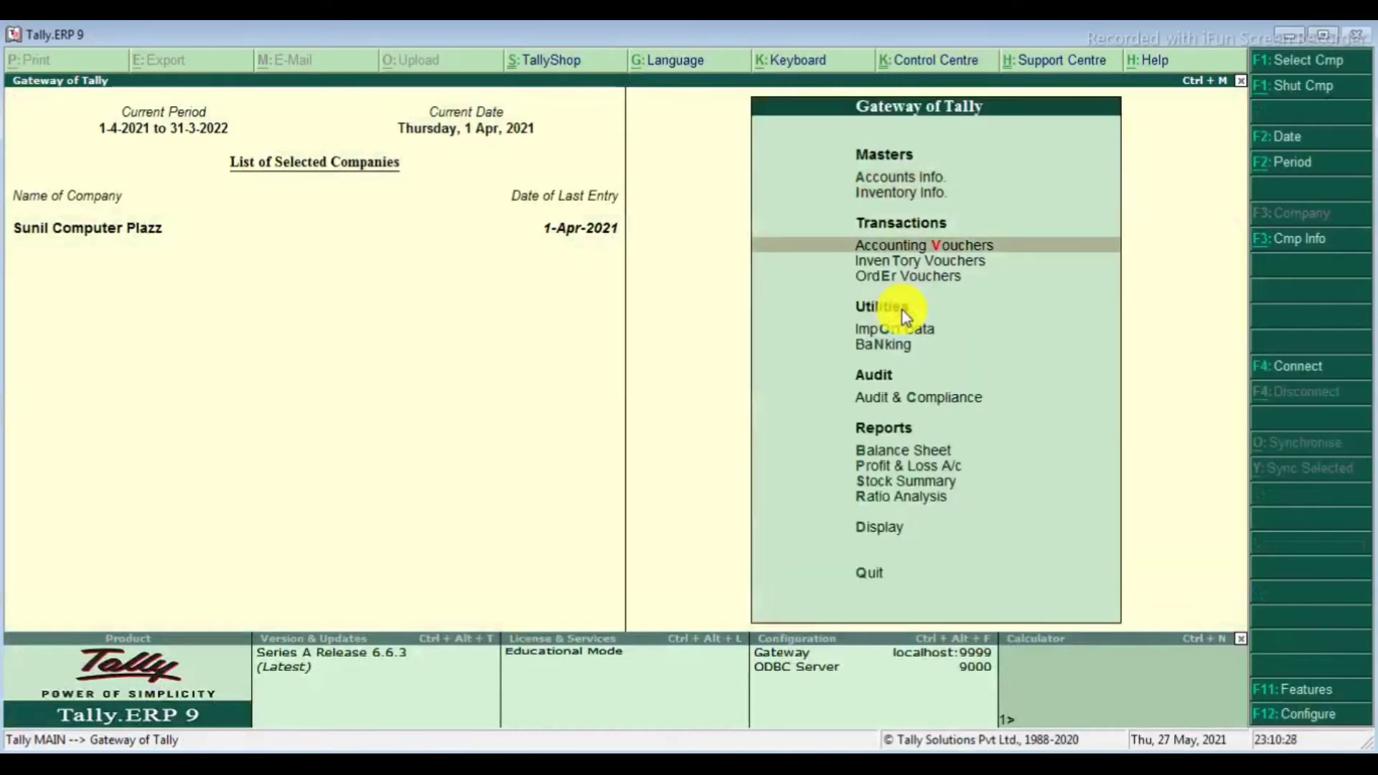
{"action": "key", "text": "Return"}
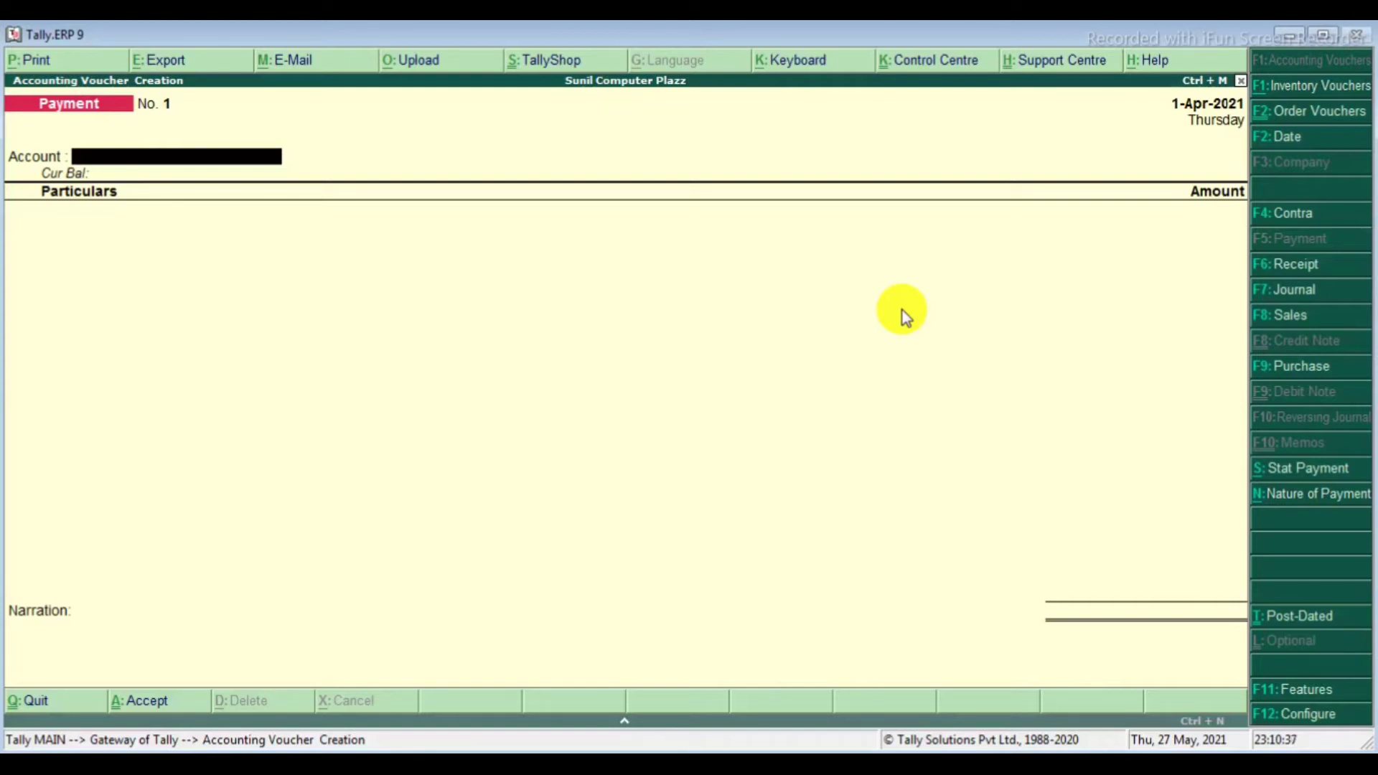
{"action": "key", "text": "alt+F5"}
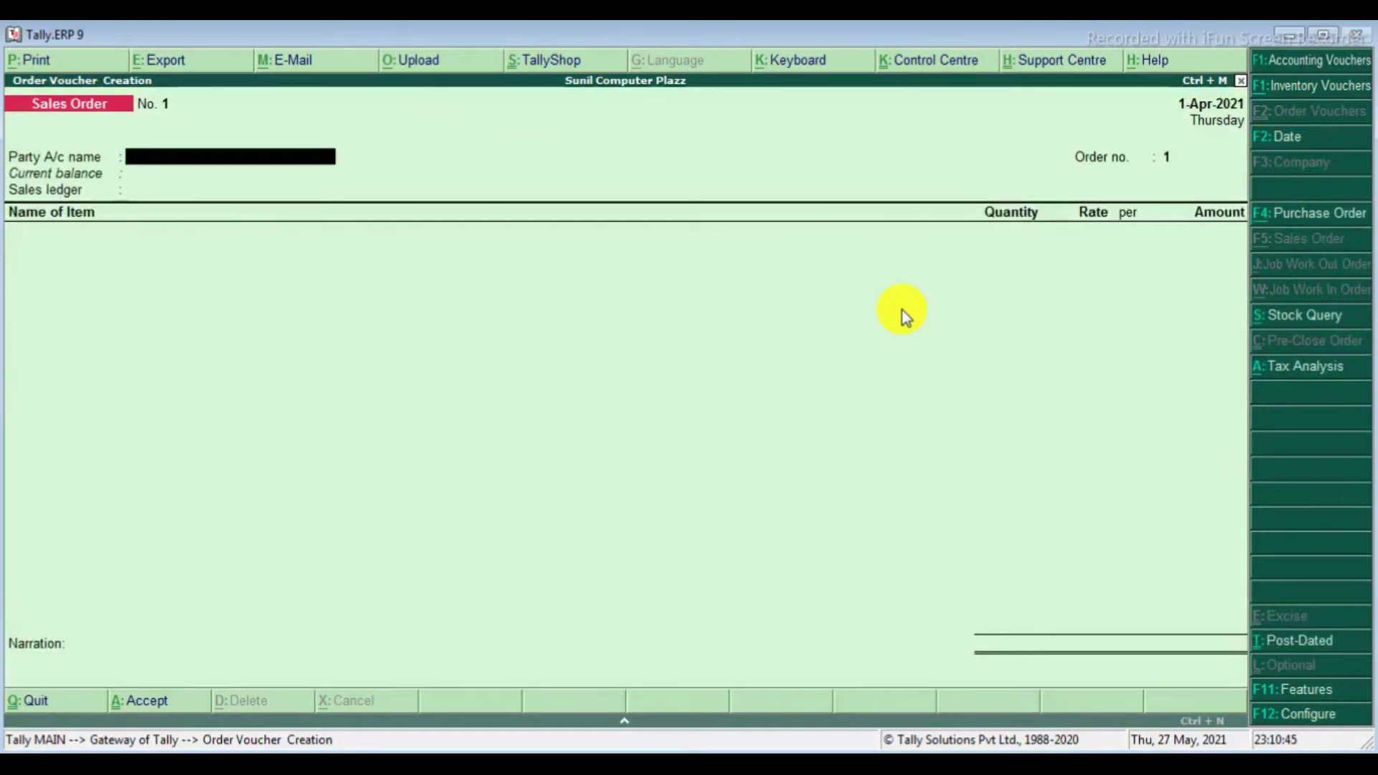
Choose Mohan Kirana Store as the sales order's party account and accept its buyer, order and despatch details.
{"action": "type", "text": "Mo"}
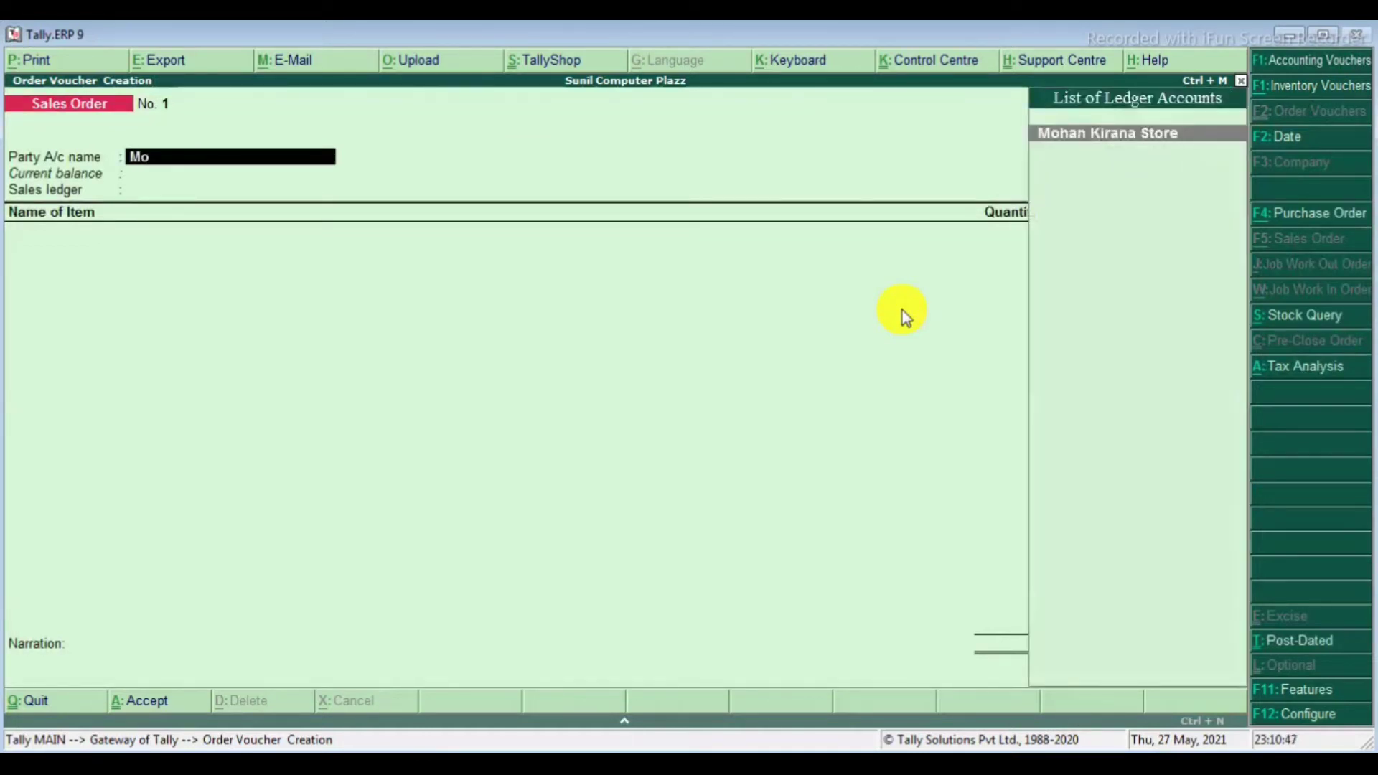
{"action": "key", "text": "Return"}
{"action": "key", "text": "Return"}
{"action": "key", "text": "Return"}
{"action": "key", "text": "Return"}
{"action": "key", "text": "Return"}
{"action": "key", "text": "Return"}
{"action": "key", "text": "Return"}
{"action": "key", "text": "Return"}
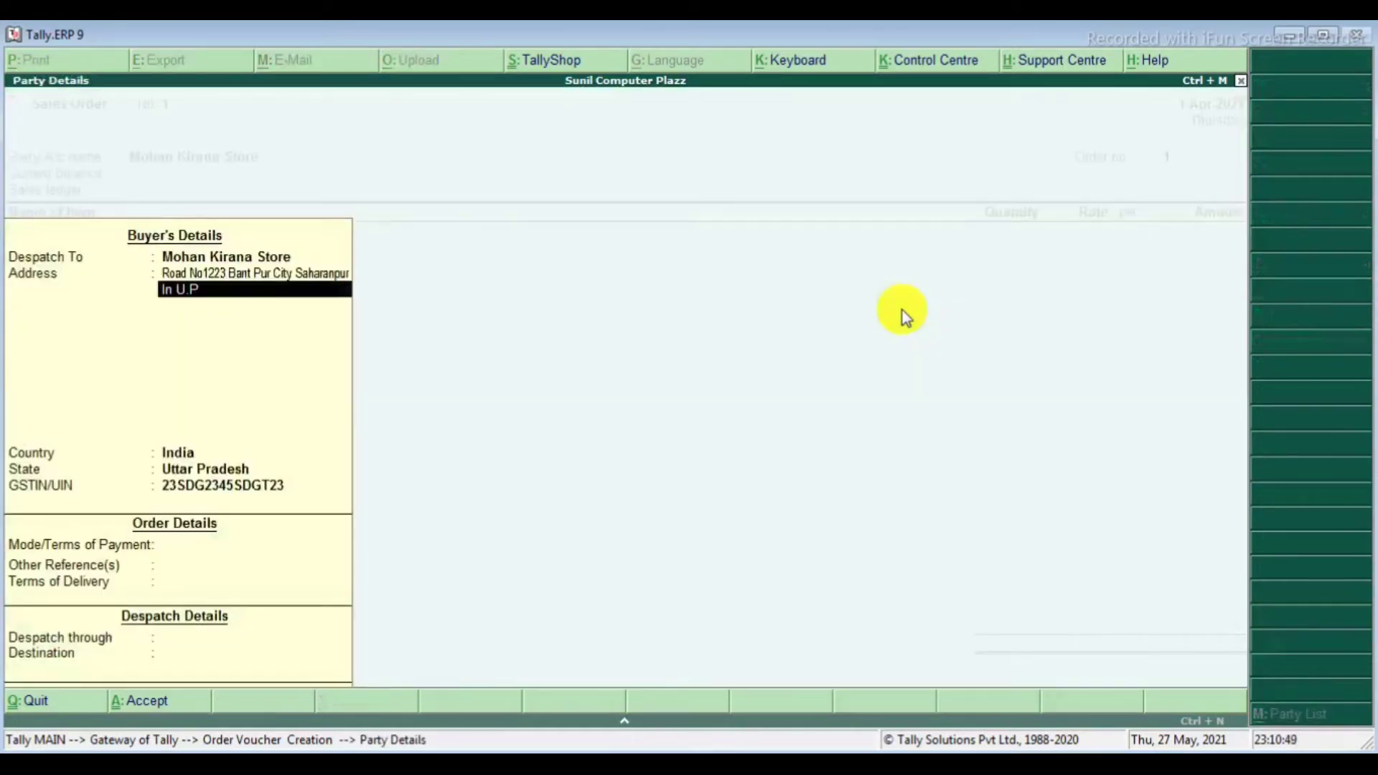
{"action": "key", "text": "Return"}
{"action": "key", "text": "Return"}
{"action": "key", "text": "Return"}
{"action": "key", "text": "Return"}
{"action": "key", "text": "Return"}
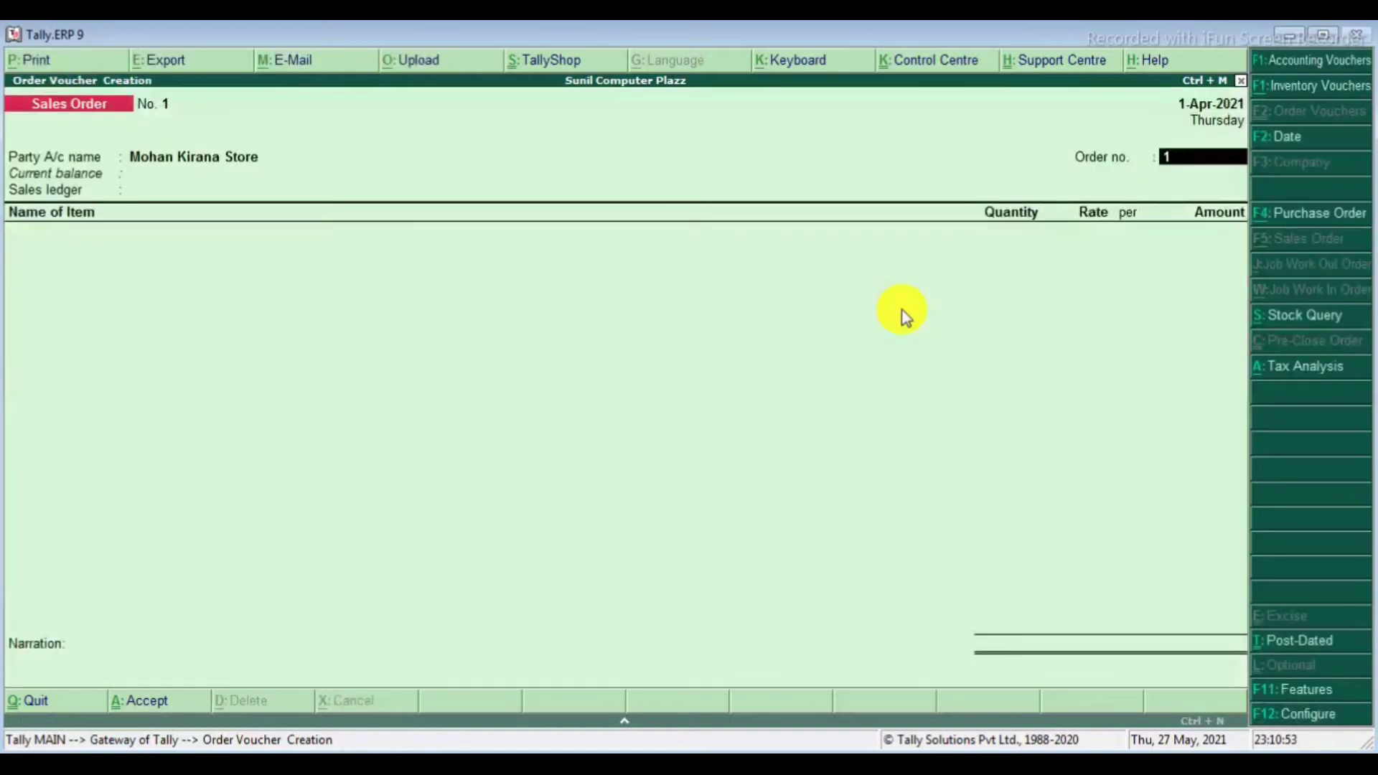
Set the order number to ord/mo 01 and choose Sales as the sales ledger.
{"action": "type", "text": "ord"}
{"action": "type", "text": "mo 01"}
{"action": "key", "text": "Return"}
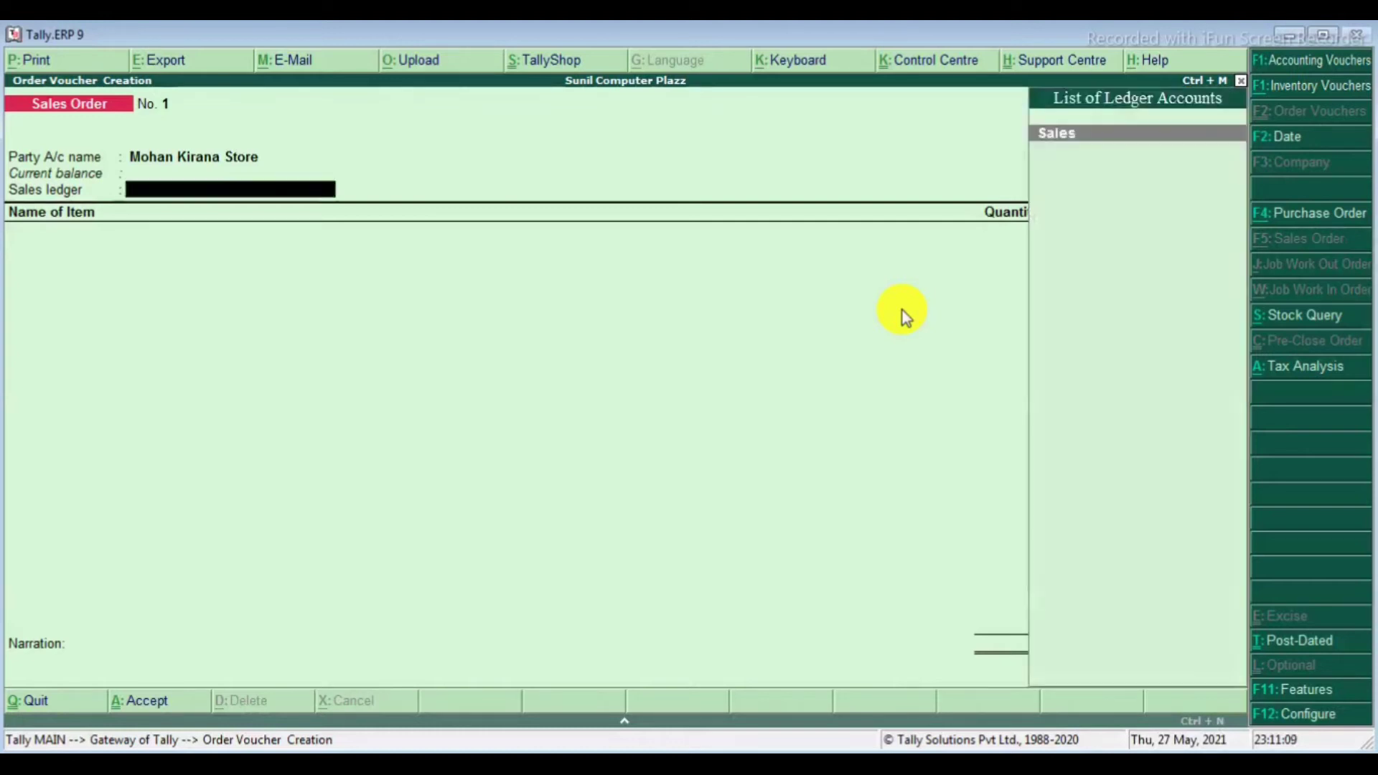
{"action": "key", "text": "Return"}
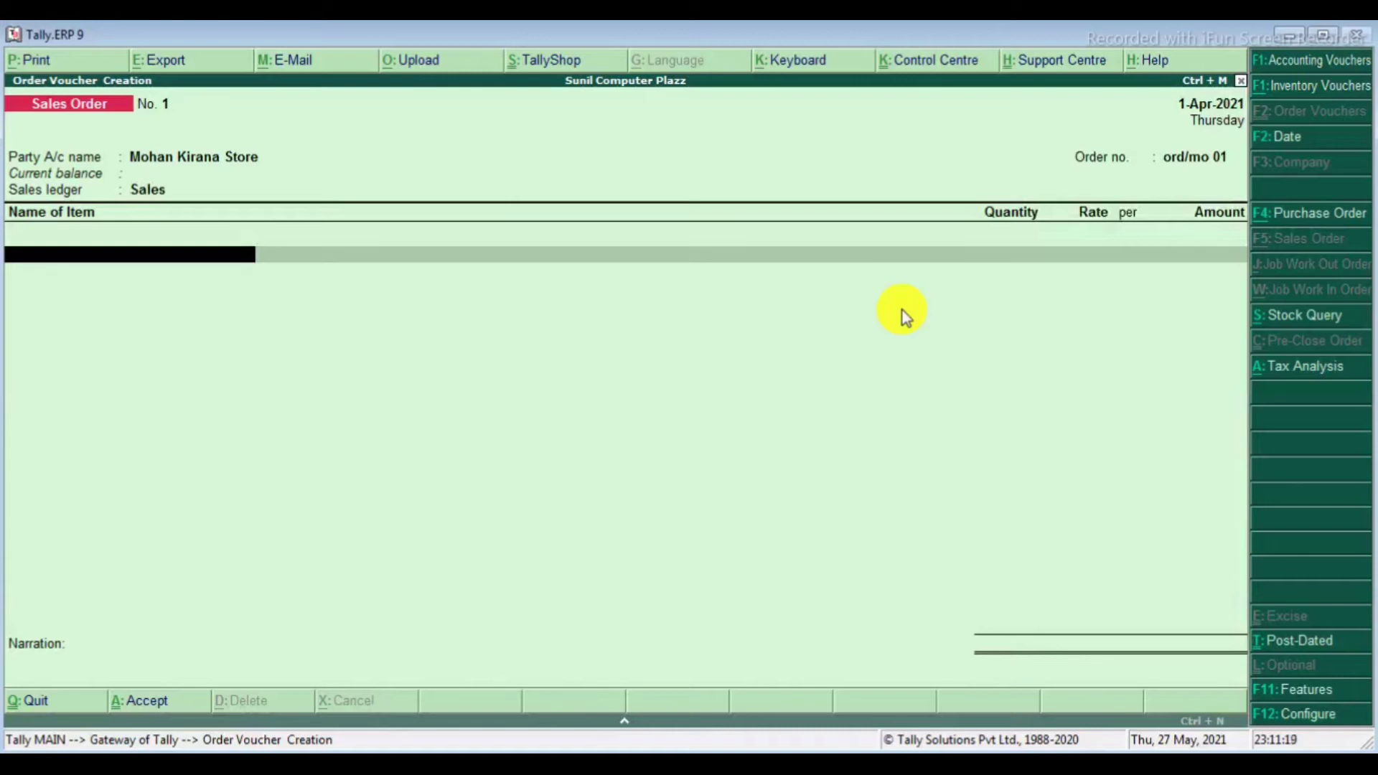
Add Cat Cable as the sales order's first stock item, accepting the due date 1-Apr-2021.
{"action": "type", "text": "A"}
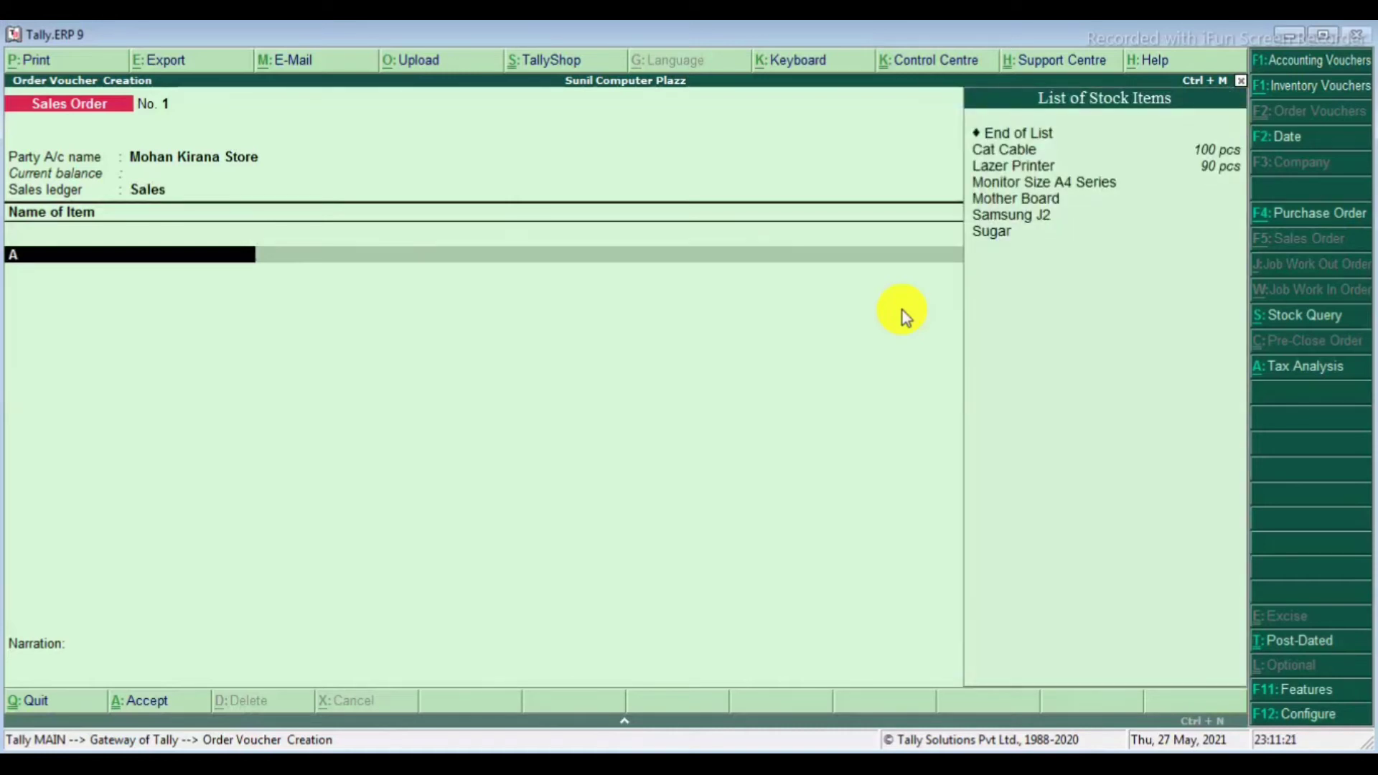
{"action": "key", "text": "Down"}
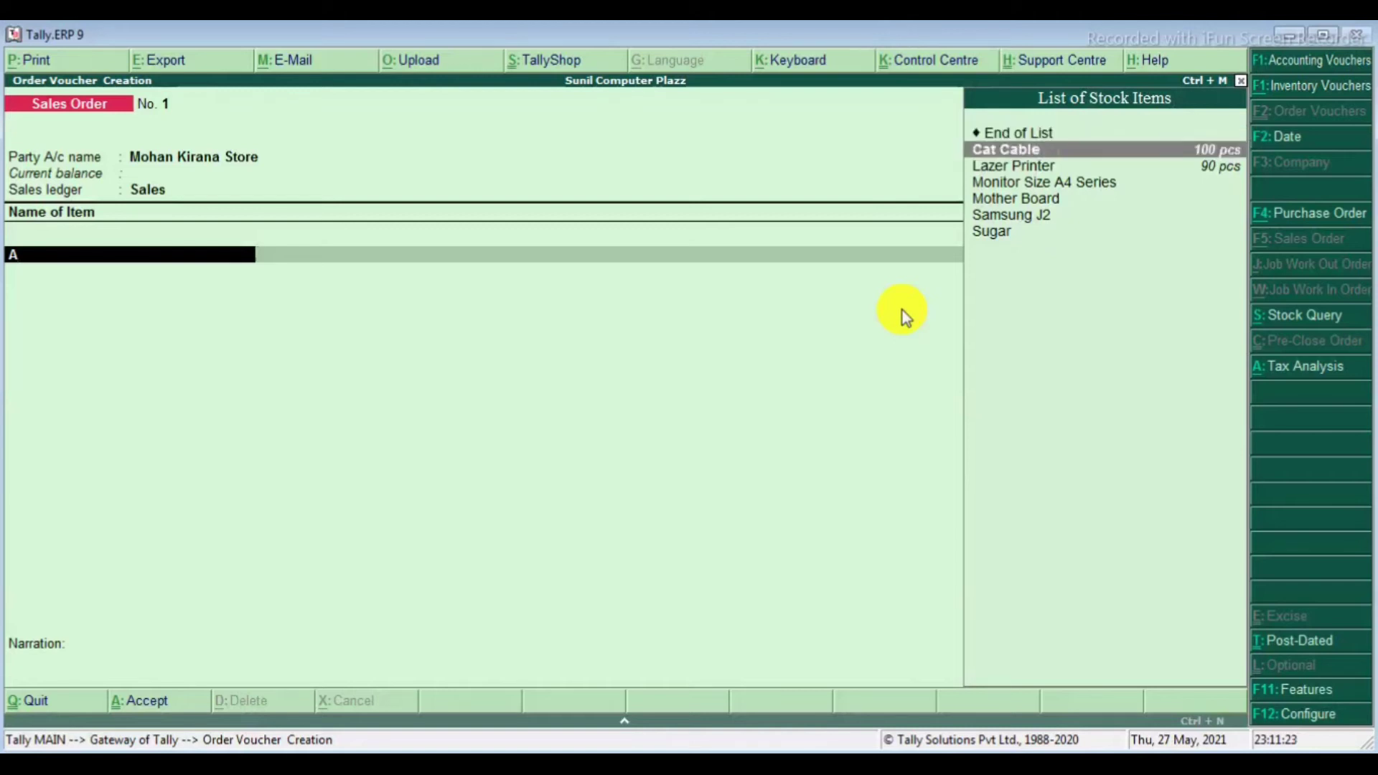
{"action": "key", "text": "Return"}
{"action": "key", "text": "Return"}
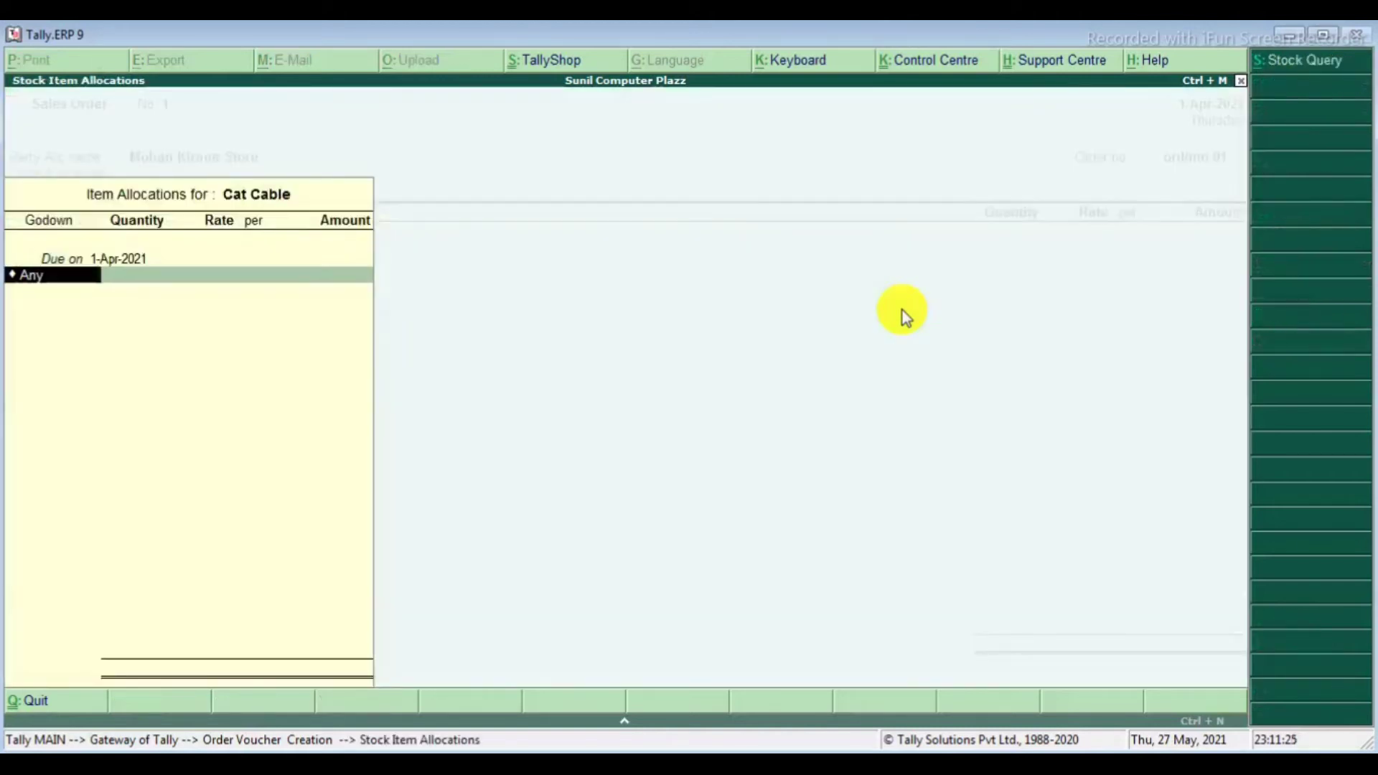
Allocate 20 pcs of Cat Cable from godown A, leaving the rate and amount blank.
{"action": "type", "text": "A"}
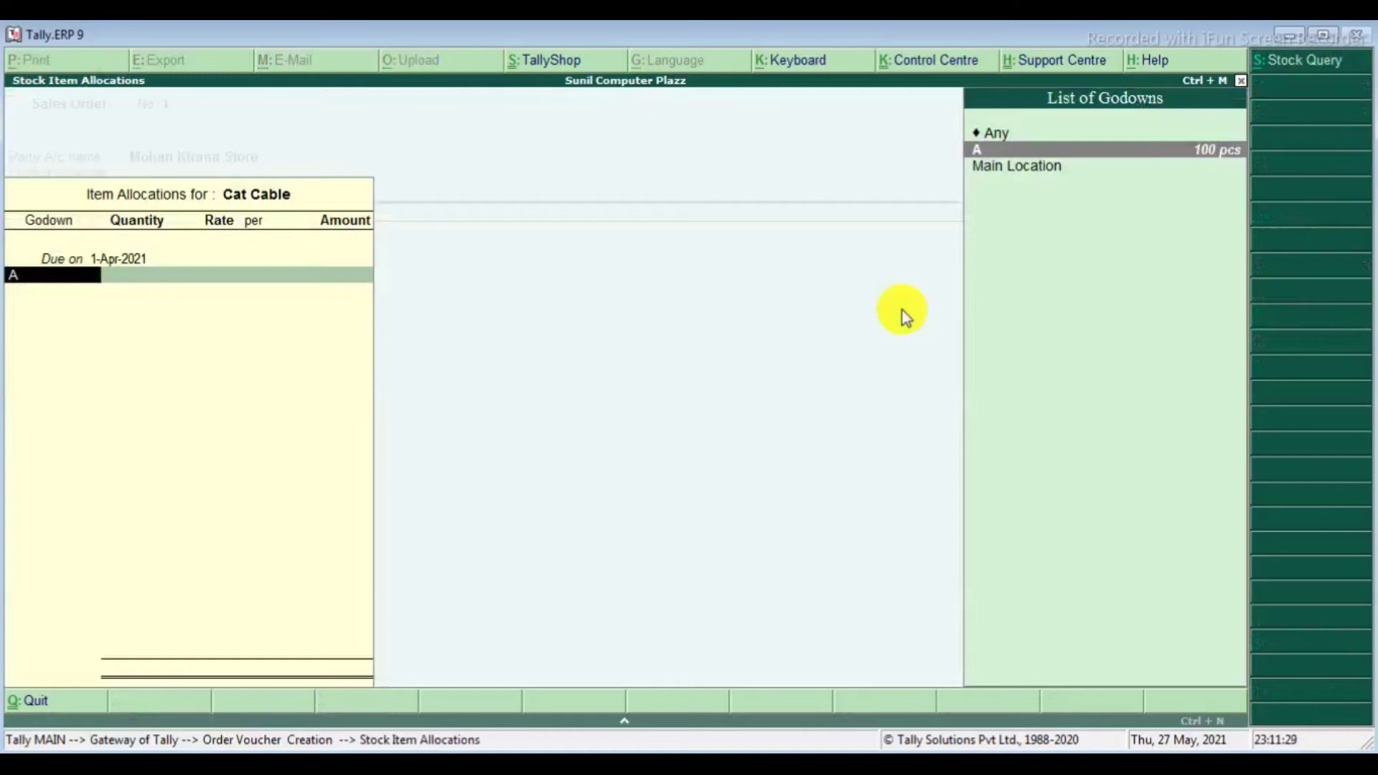
{"action": "key", "text": "Return"}
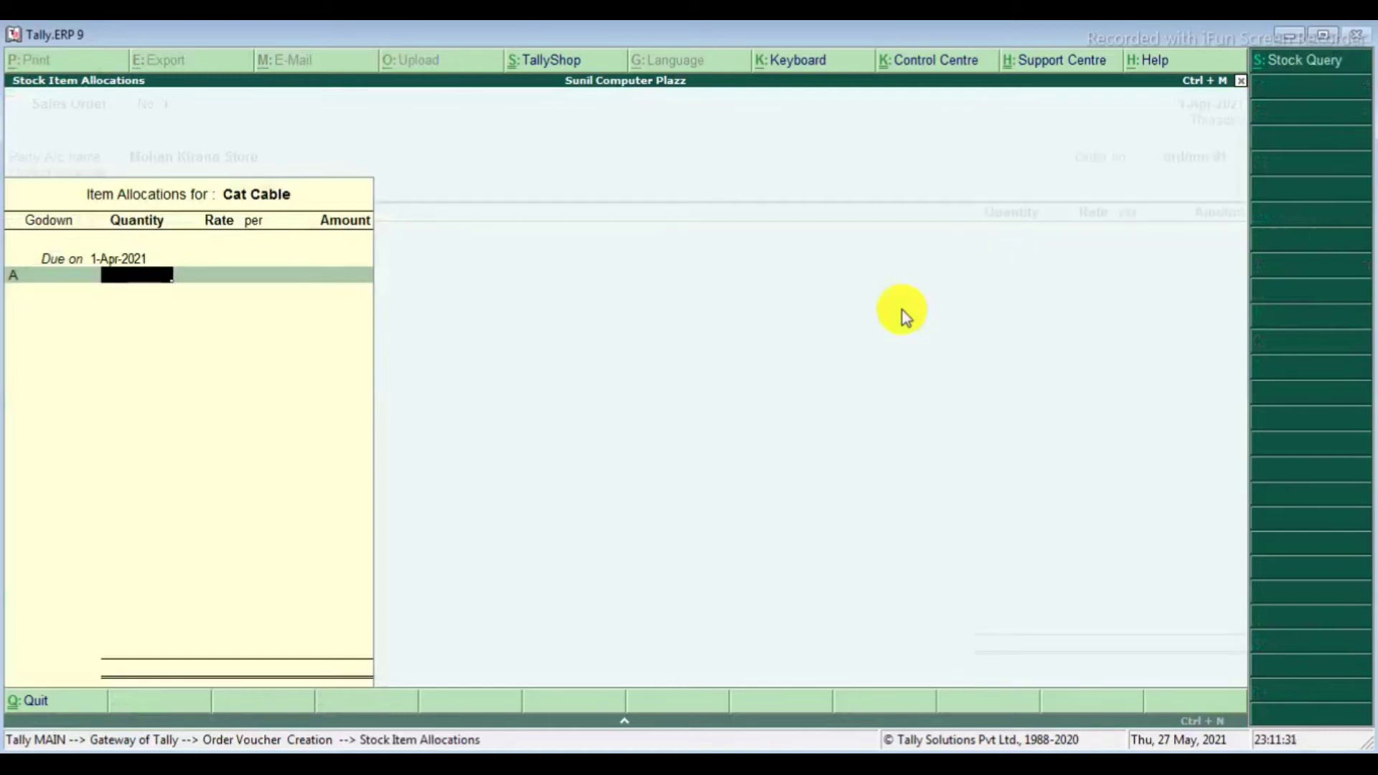
{"action": "type", "text": "20 pcs"}
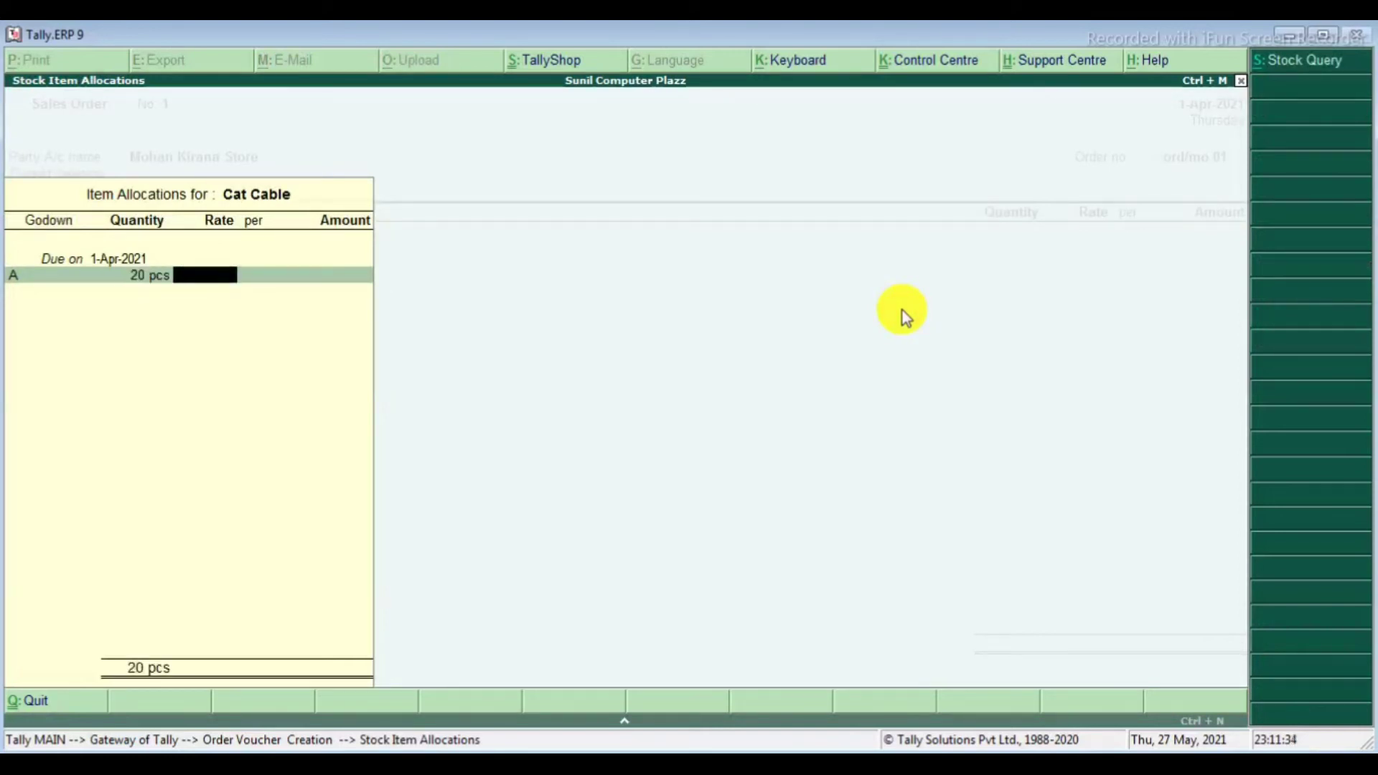
{"action": "key", "text": "Return"}
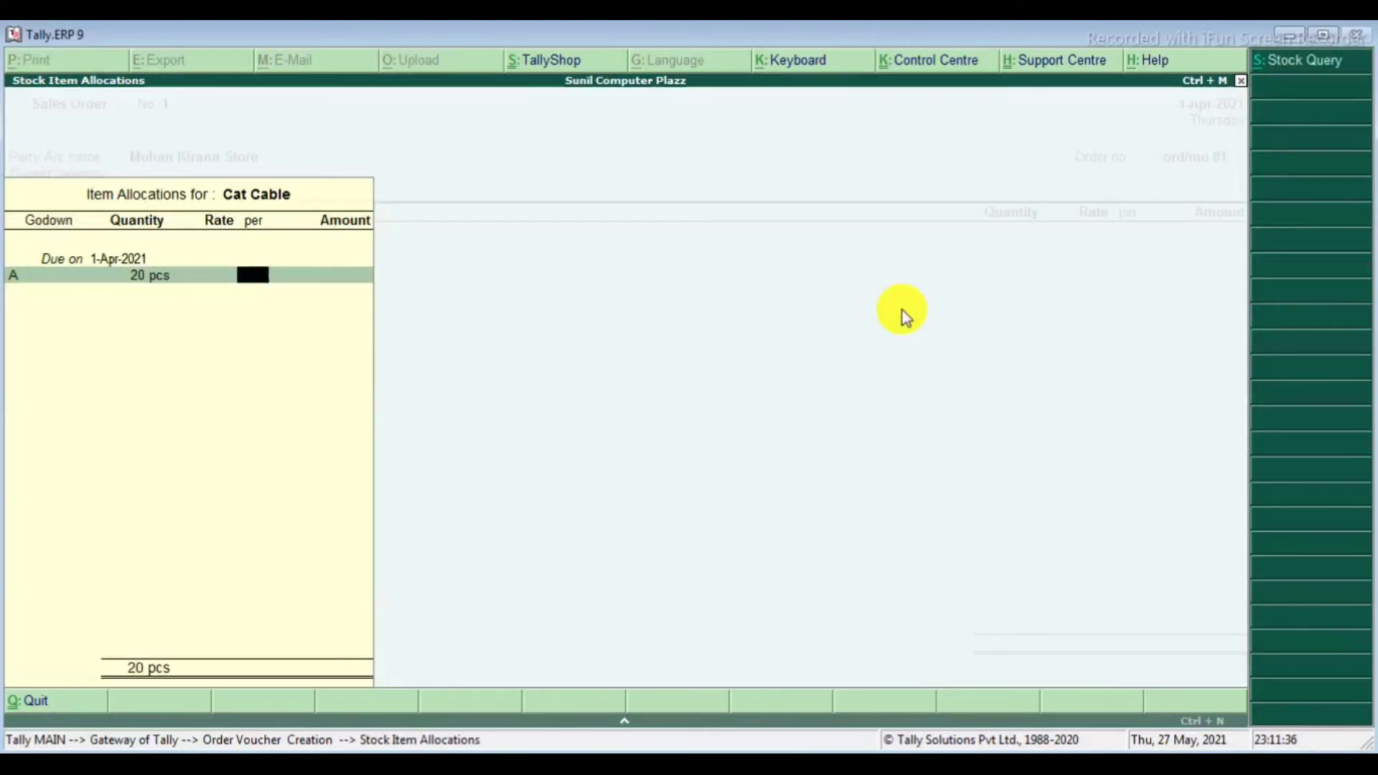
{"action": "key", "text": "Return"}
{"action": "key", "text": "Return"}
{"action": "key", "text": "Return"}
{"action": "key", "text": "Return"}
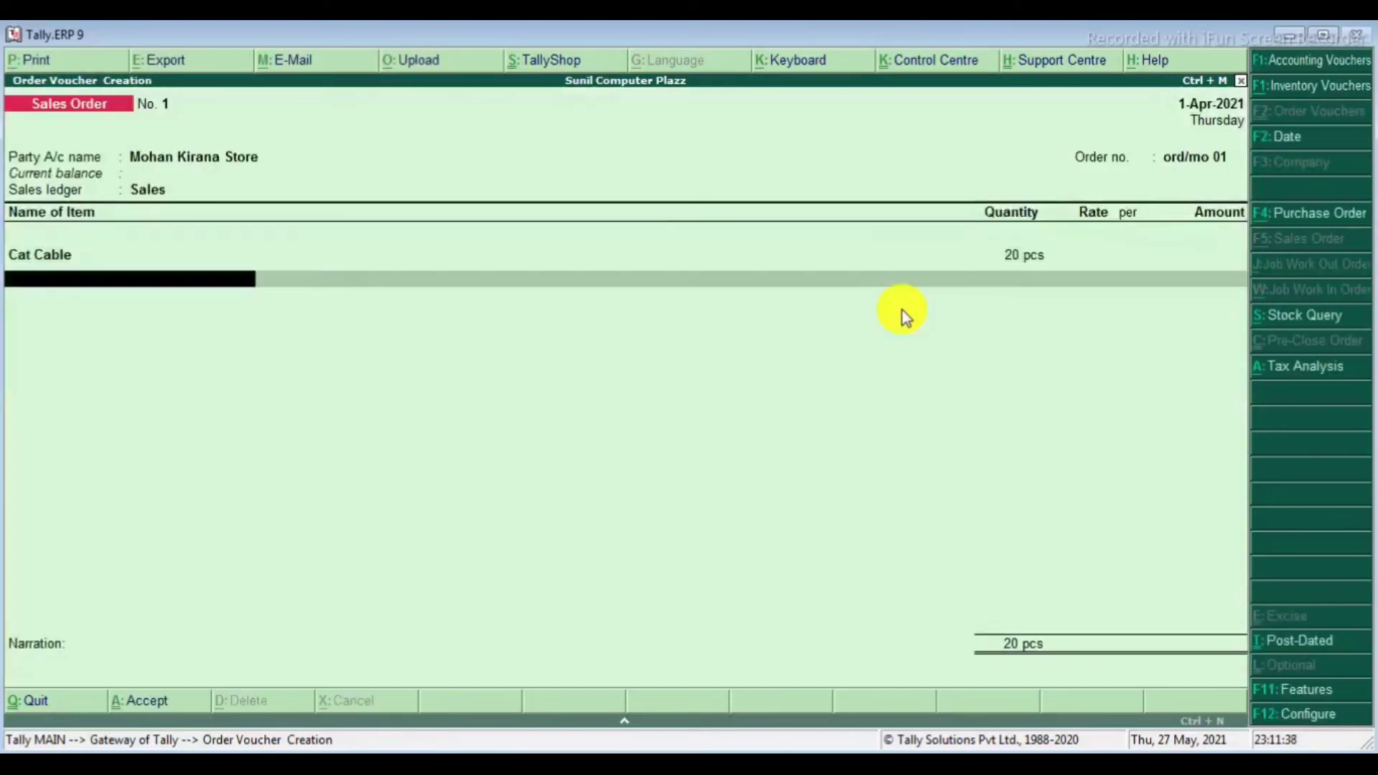
Choose Lazer Printer as the second stock item of the sales order.
{"action": "type", "text": "S"}
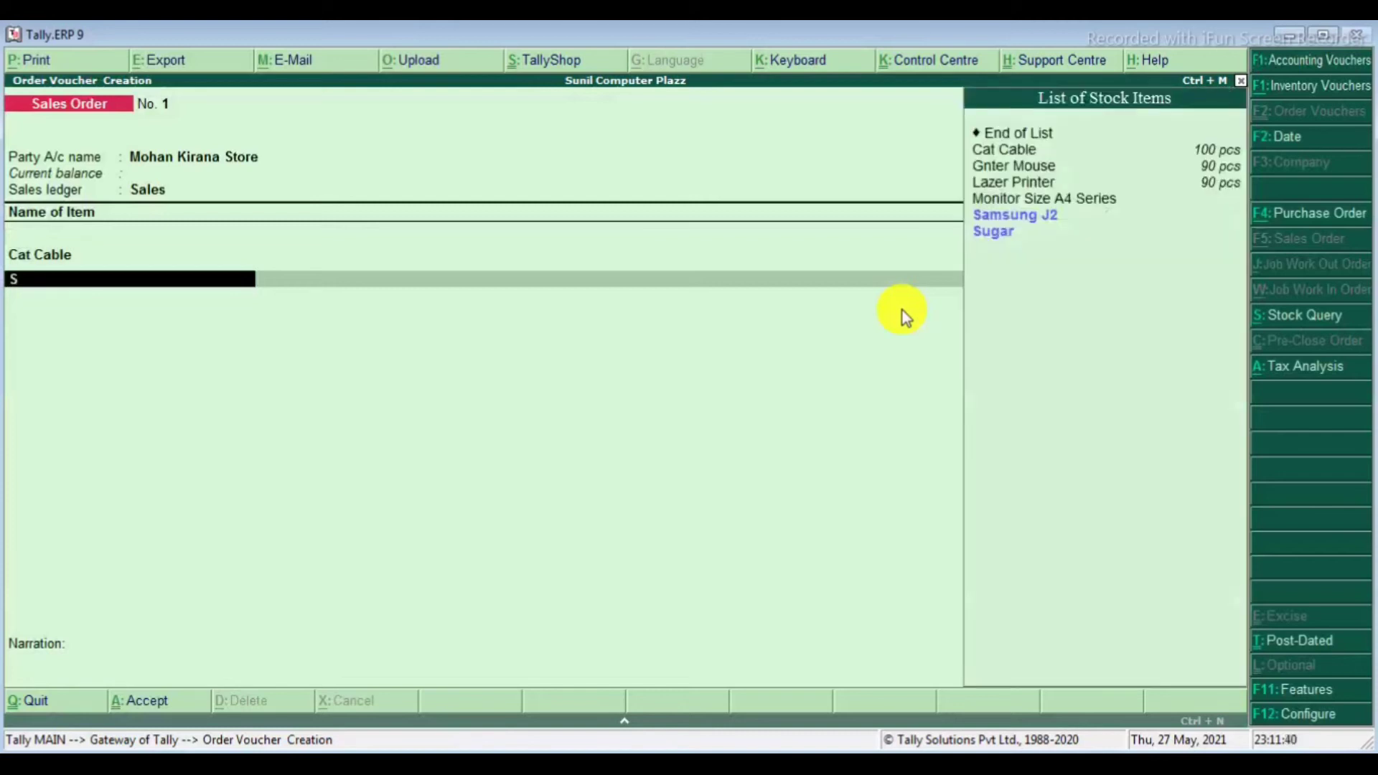
{"action": "key", "text": "Down"}
{"action": "key", "text": "Down"}
{"action": "key", "text": "Up"}
{"action": "key", "text": "Up"}
{"action": "key", "text": "Up"}
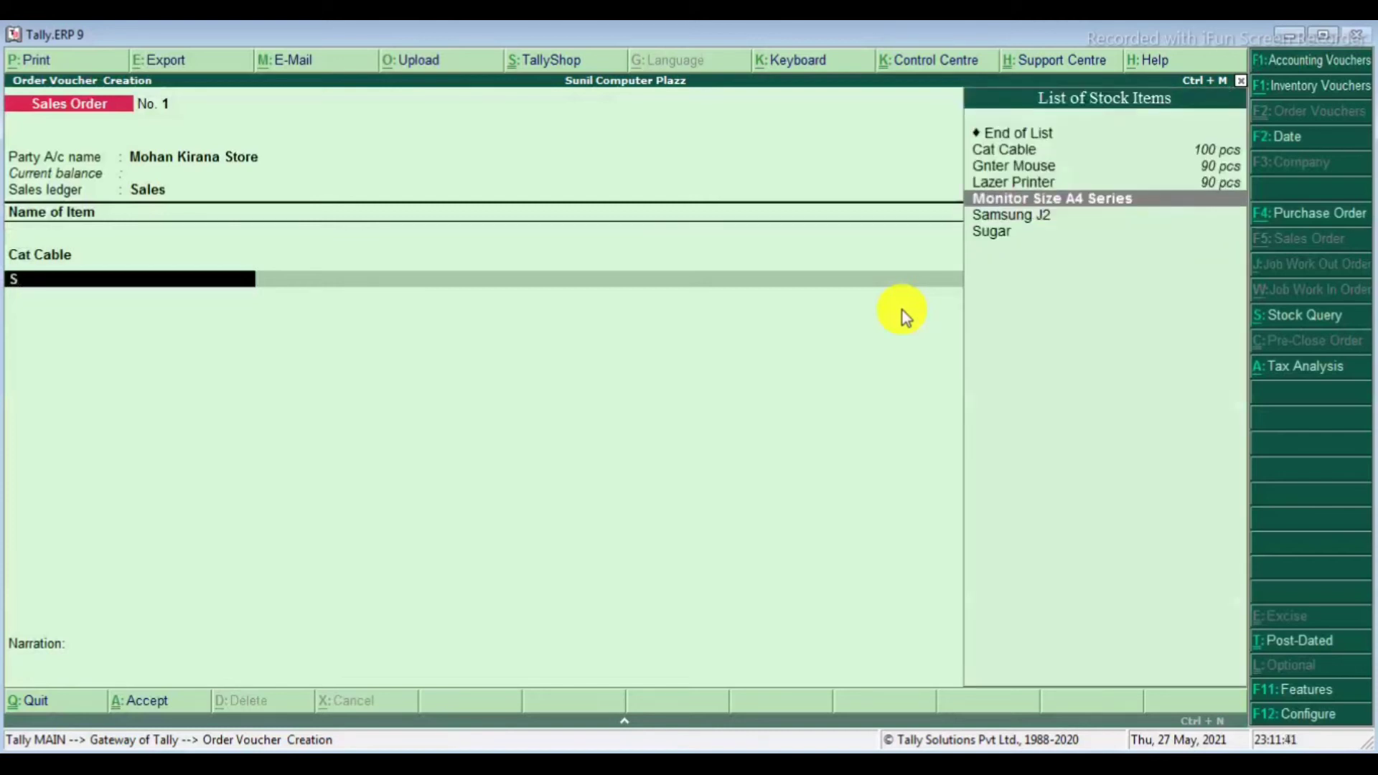
{"action": "key", "text": "Return"}
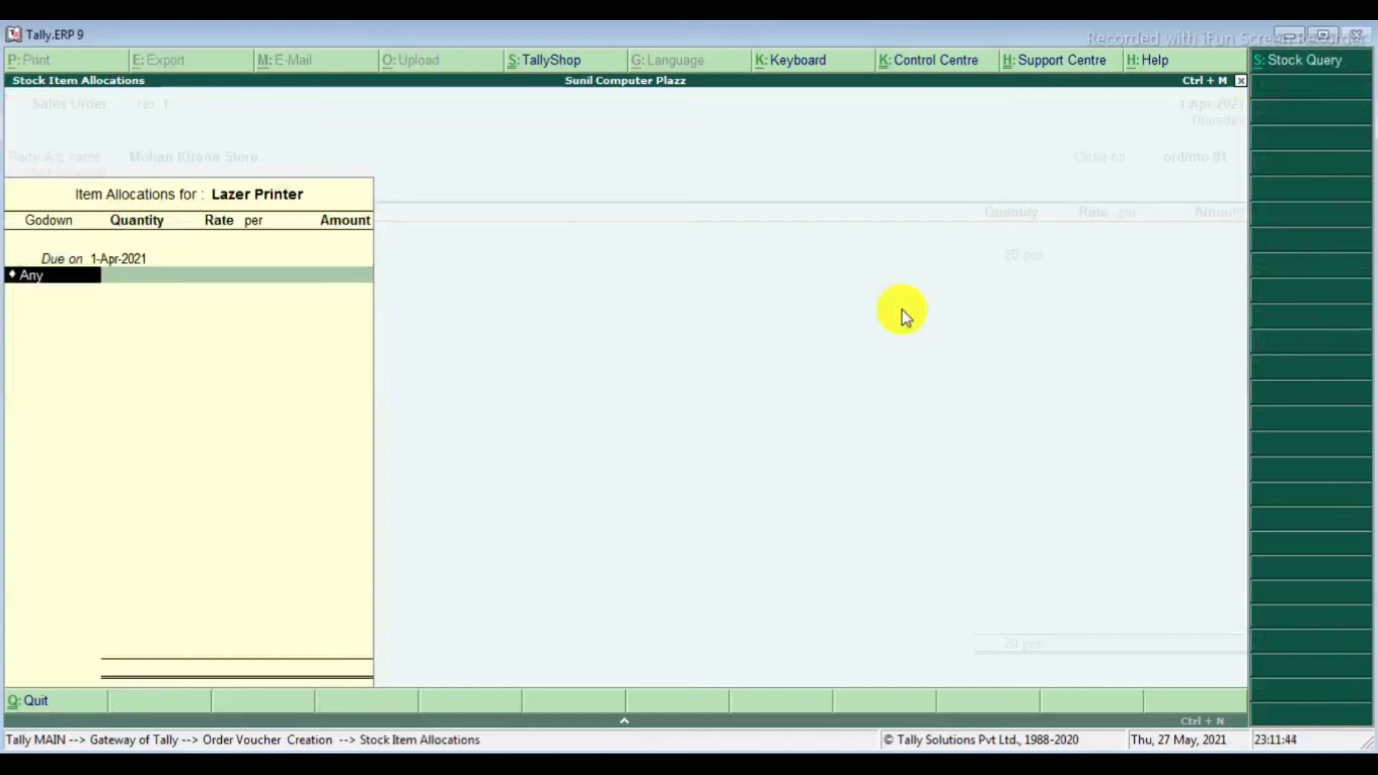
Allocate 30 pcs of Lazer Printer from godown A without a rate or amount.
{"action": "type", "text": "A"}
{"action": "key", "text": "Return"}
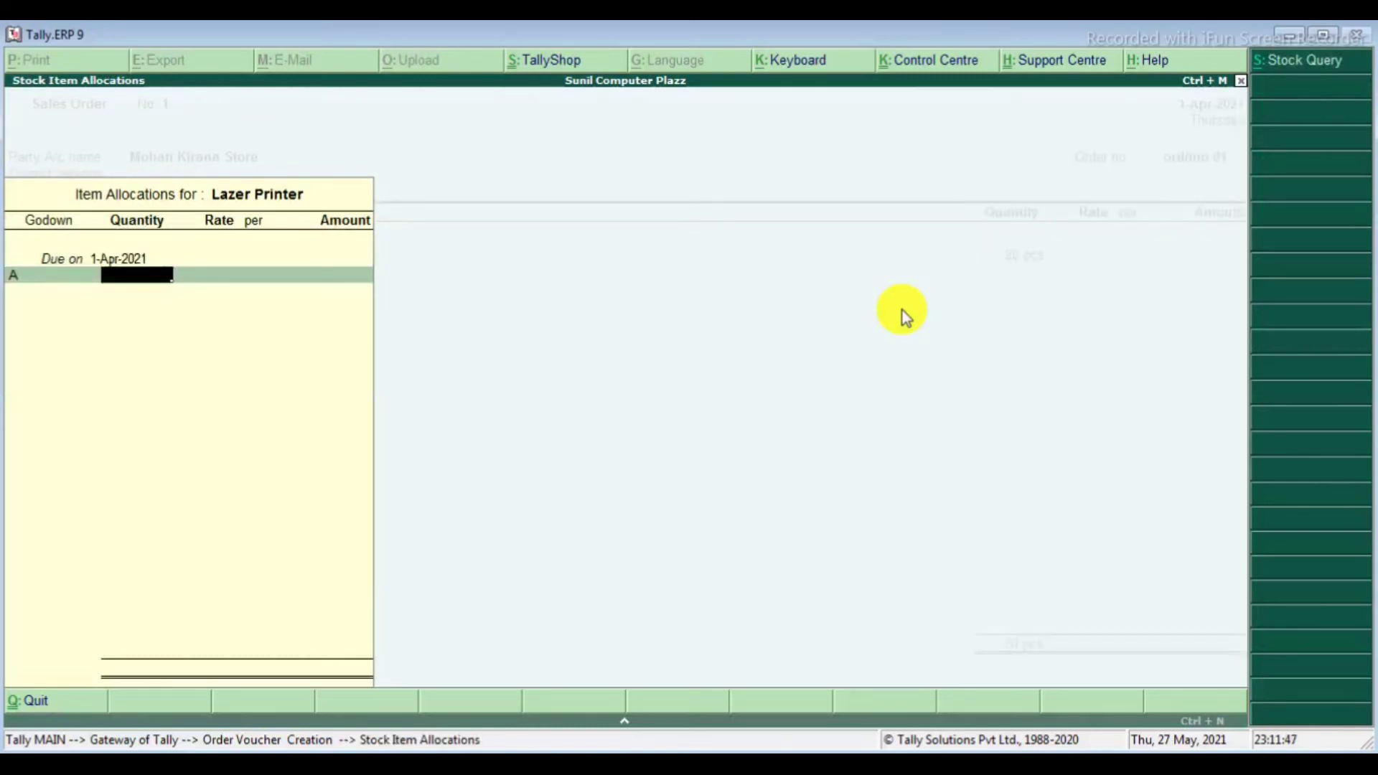
{"action": "type", "text": "30"}
{"action": "key", "text": "Return"}
{"action": "key", "text": "Return"}
{"action": "key", "text": "Return"}
{"action": "key", "text": "Return"}
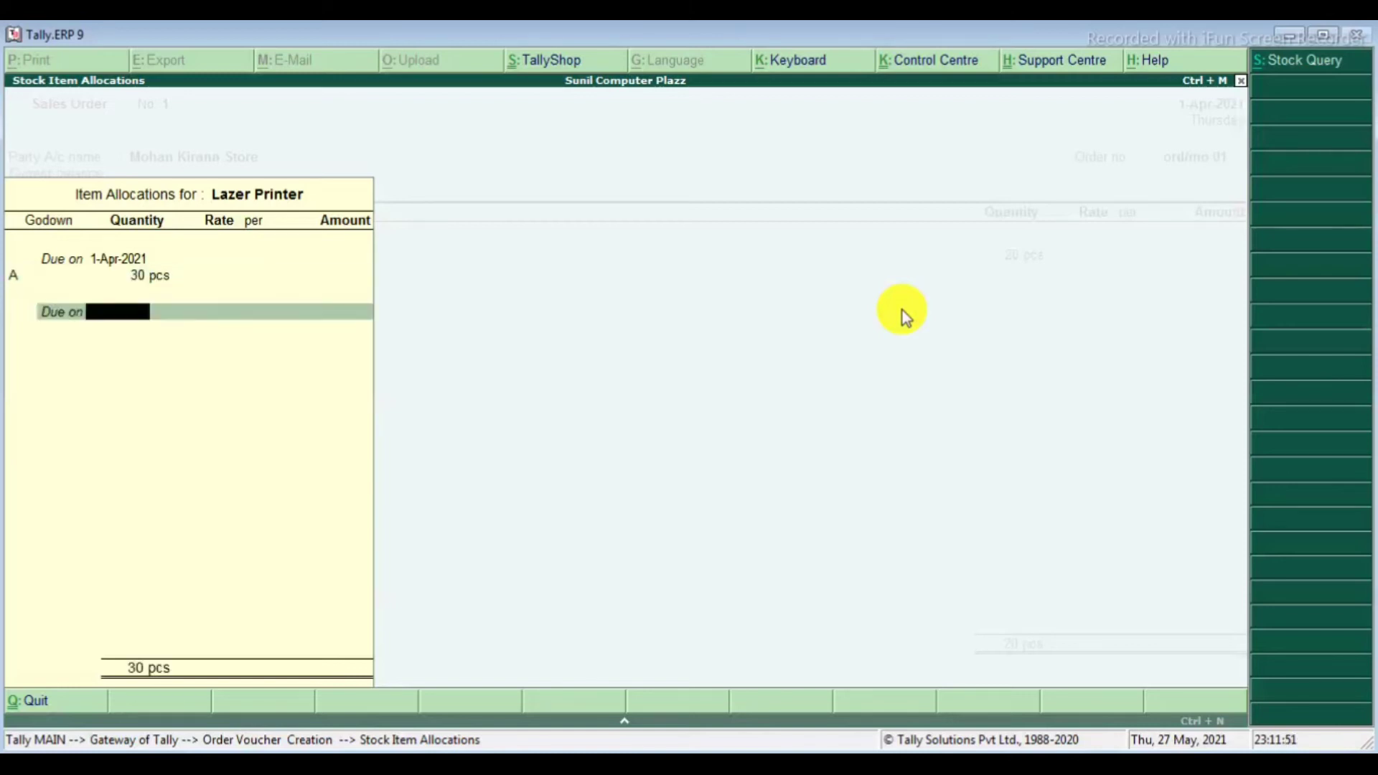
{"action": "key", "text": "Return"}
{"action": "key", "text": "Return"}
Choose Gnter Mouse as the third stock item of the sales order.
{"action": "type", "text": "S"}
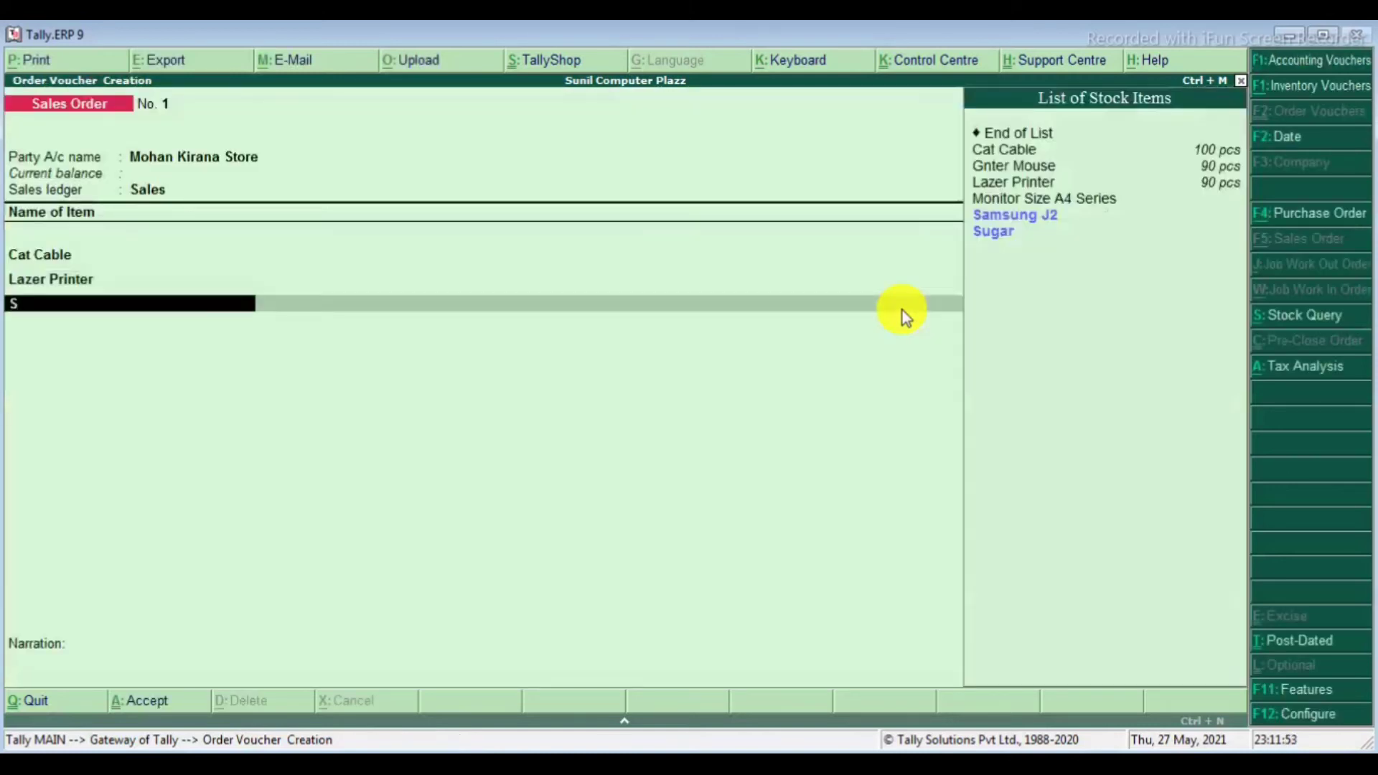
{"action": "key", "text": "Up"}
{"action": "key", "text": "Up"}
{"action": "key", "text": "Up"}
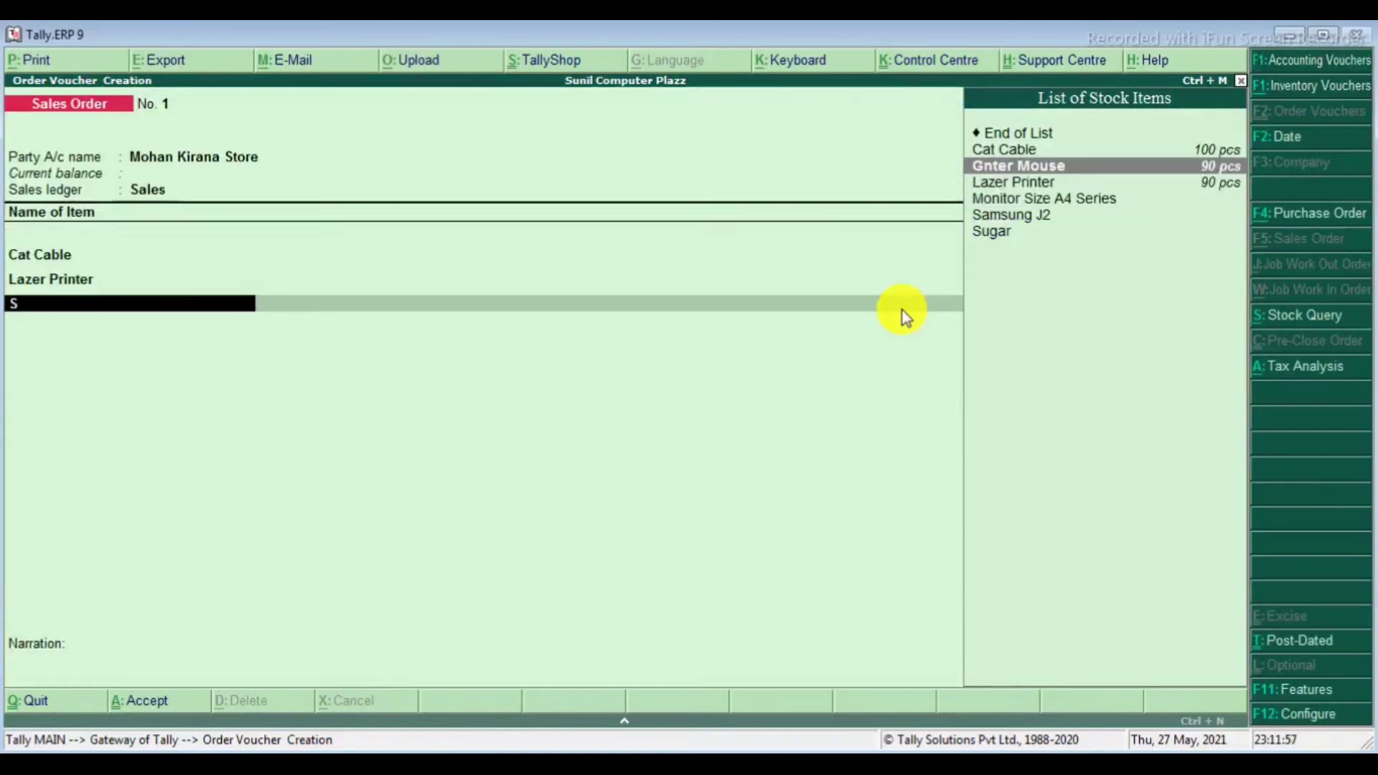
{"action": "key", "text": "Return"}
Allocate 40 pcs of Gnter Mouse from godown A without a rate or amount.
{"action": "type", "text": "A"}
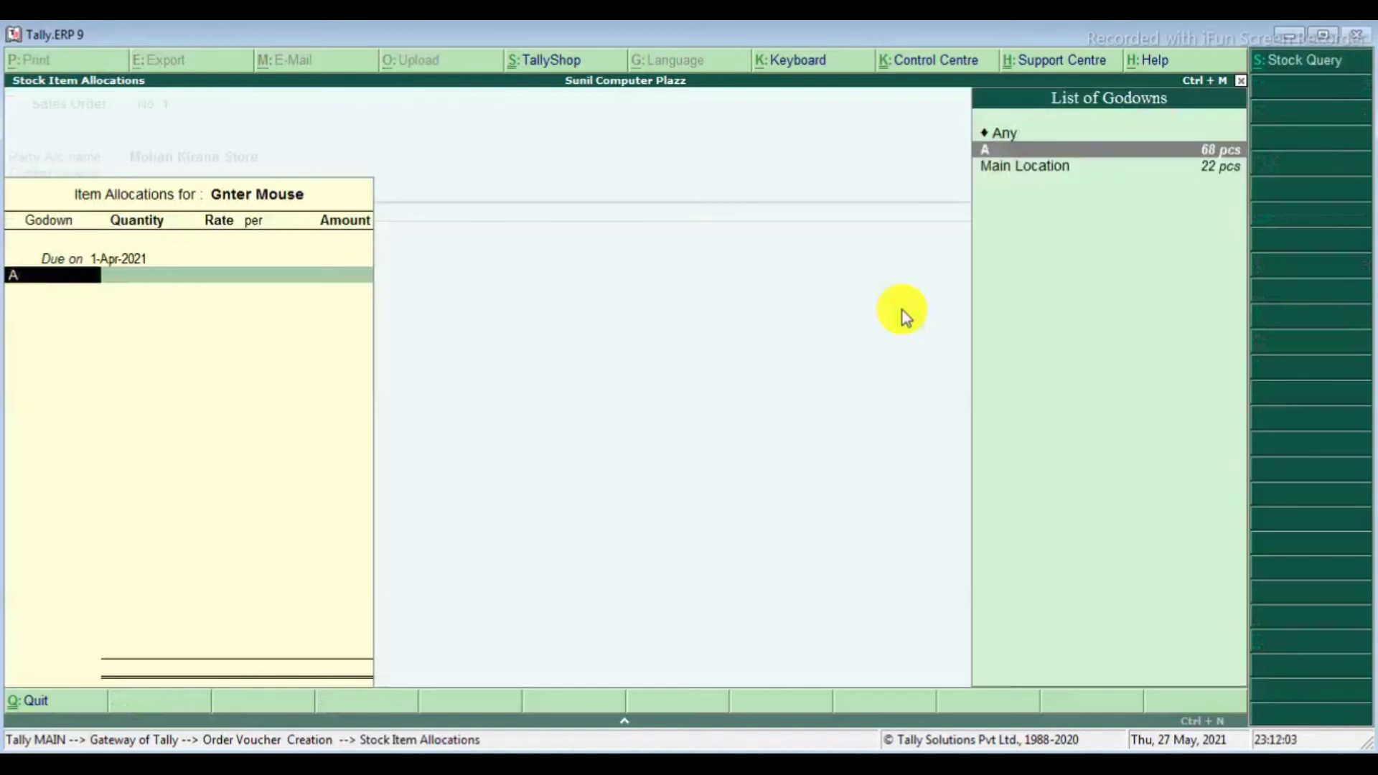
{"action": "key", "text": "Down"}
{"action": "key", "text": "Up"}
{"action": "key", "text": "Return"}
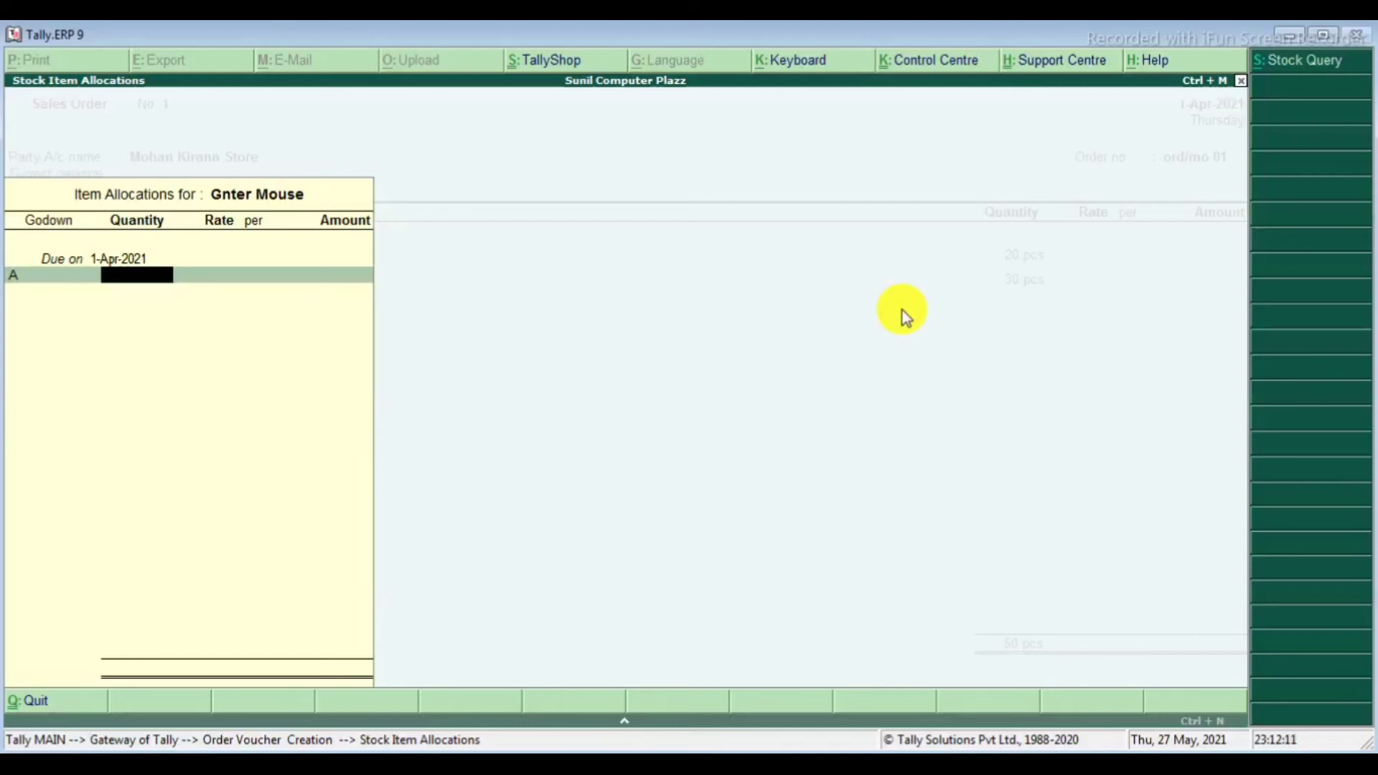
{"action": "type", "text": "40"}
{"action": "key", "text": "Return"}
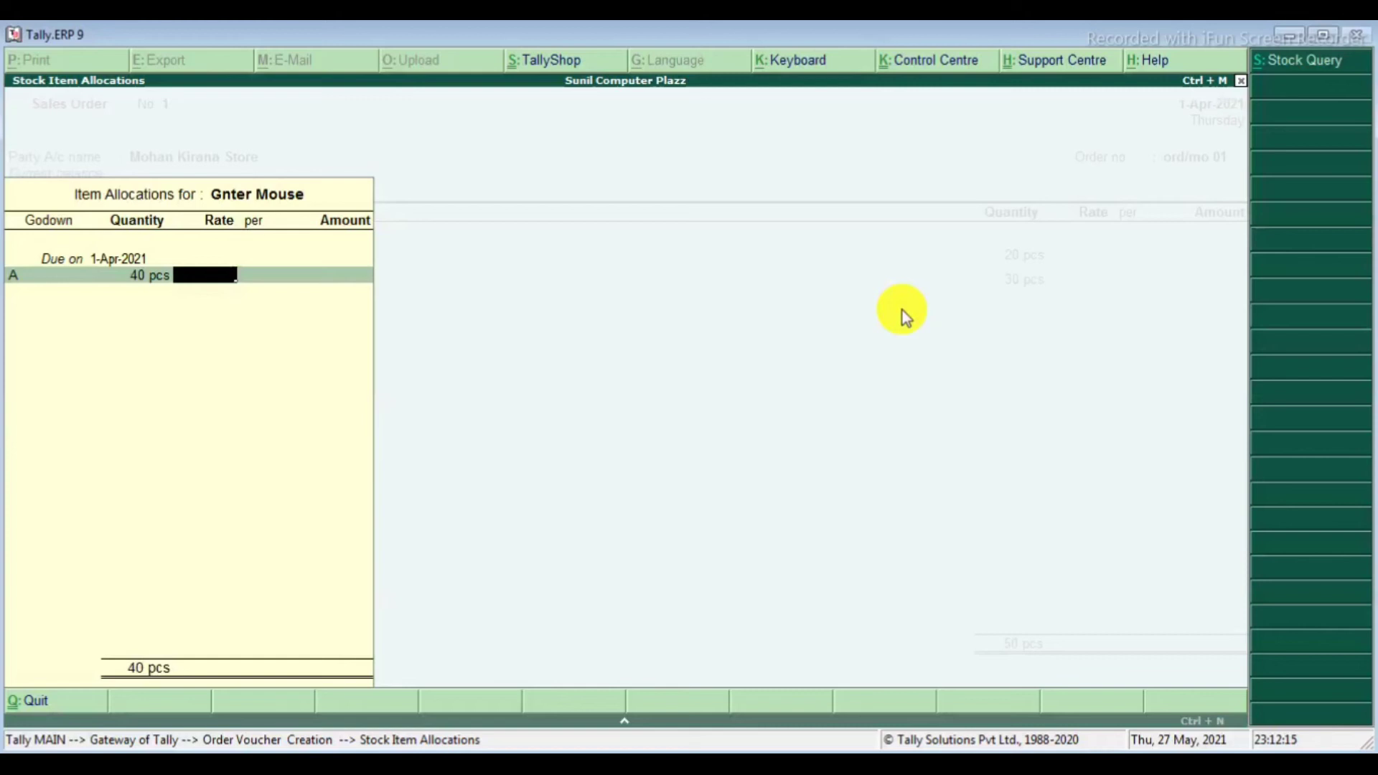
{"action": "key", "text": "Return"}
{"action": "key", "text": "Return"}
{"action": "key", "text": "Return"}
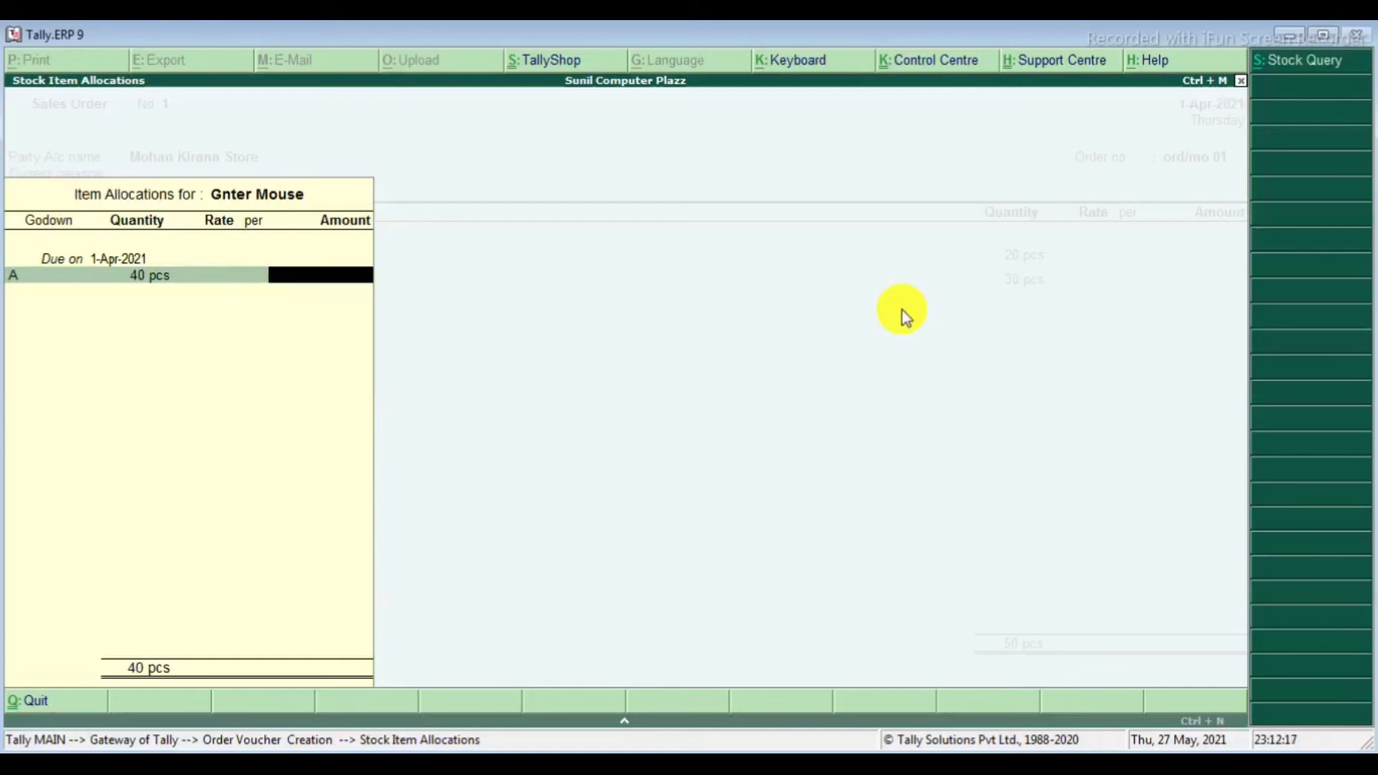
{"action": "key", "text": "Return"}
{"action": "key", "text": "Return"}
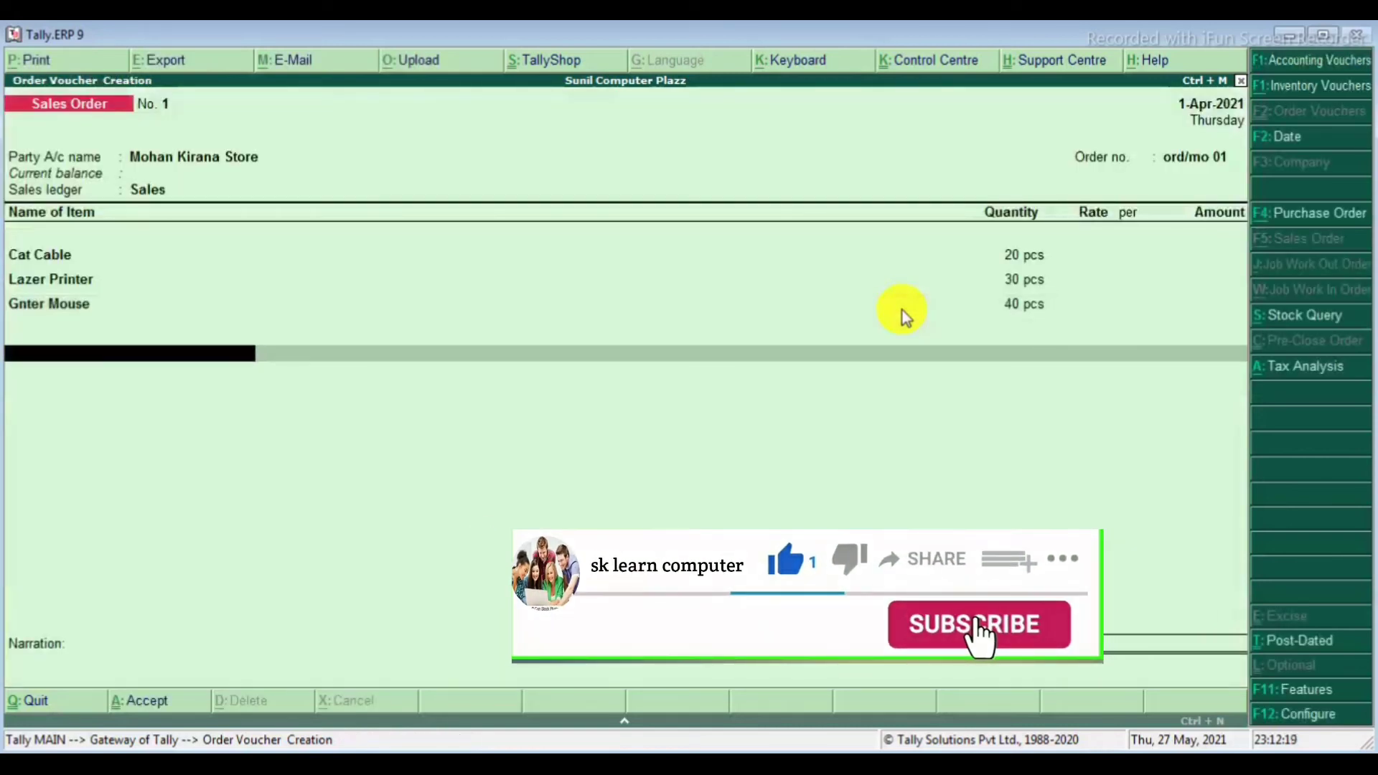
End the item list, save the sales order with no narration and return to the Gateway of Tally.
{"action": "key", "text": "Return"}
{"action": "key", "text": "Return"}
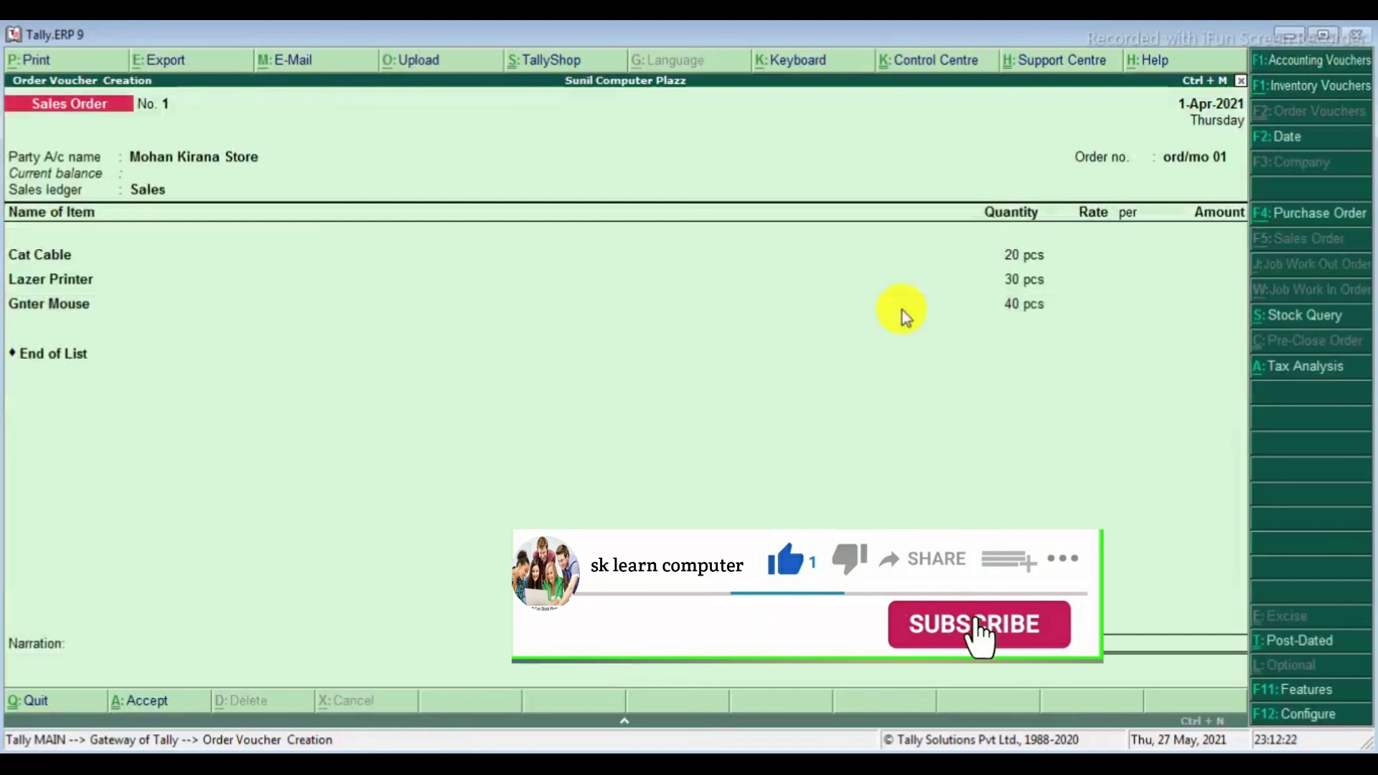
{"action": "key", "text": "Return"}
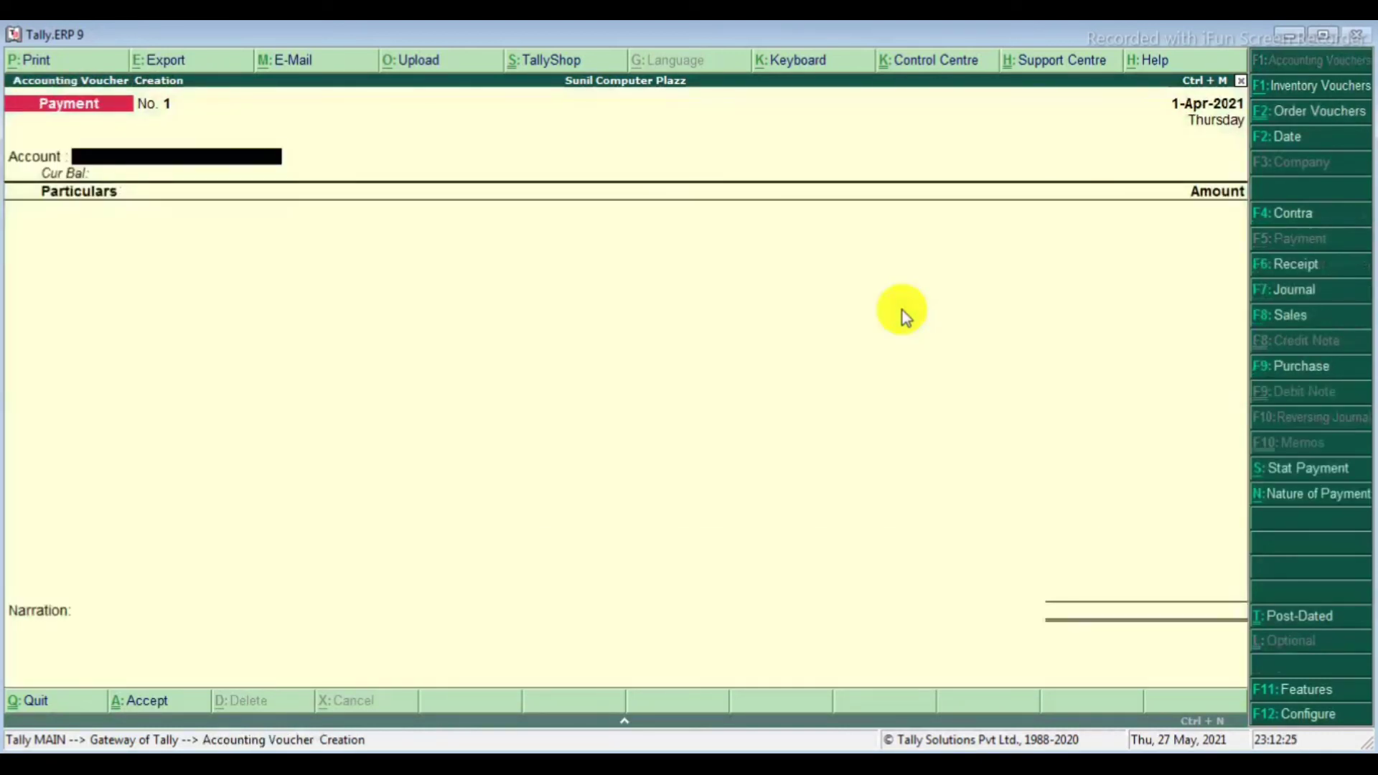
{"action": "key", "text": "Escape"}
{"action": "key", "text": "Return"}
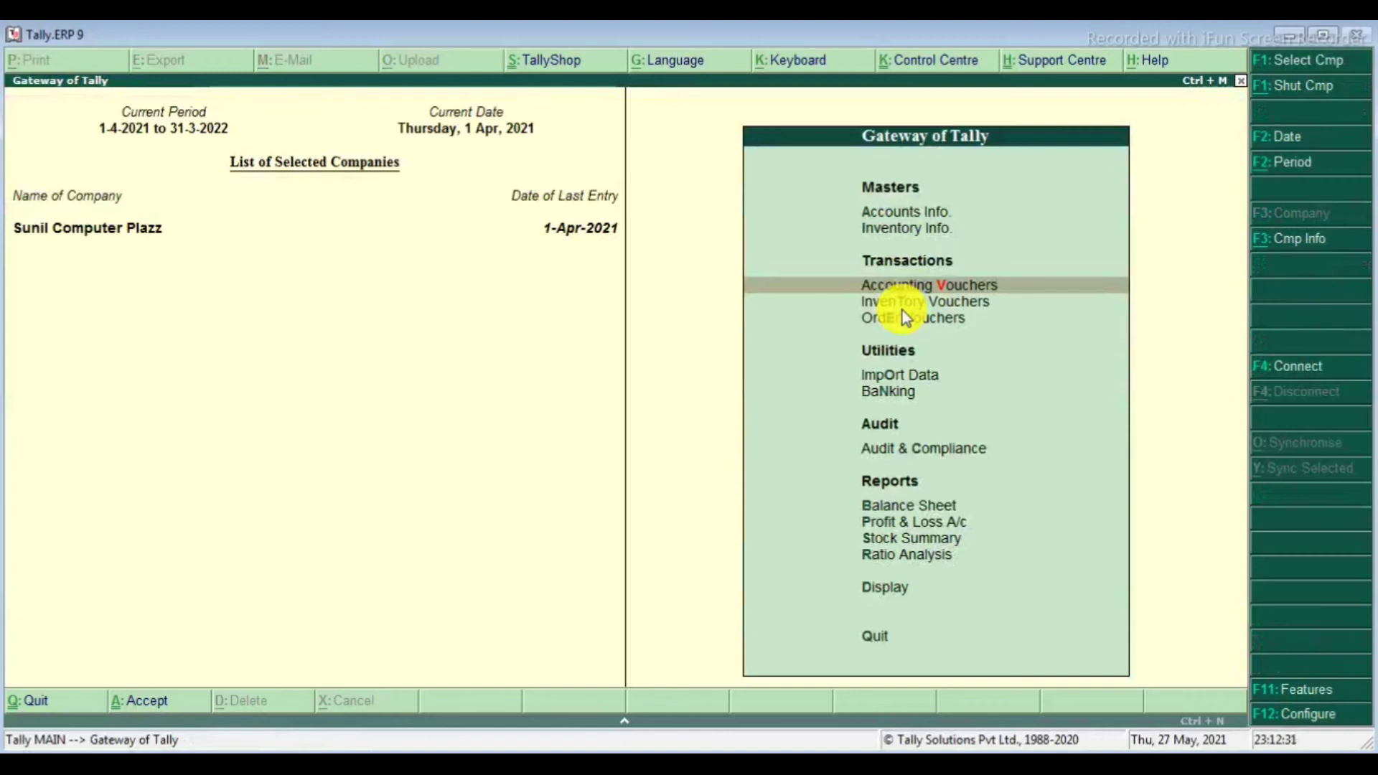
Display the Day Book for the company.
{"action": "key", "text": "Down"}
{"action": "key", "text": "Down"}
{"action": "key", "text": "Down"}
{"action": "key", "text": "Down"}
{"action": "key", "text": "Down"}
{"action": "key", "text": "Down"}
{"action": "key", "text": "Down"}
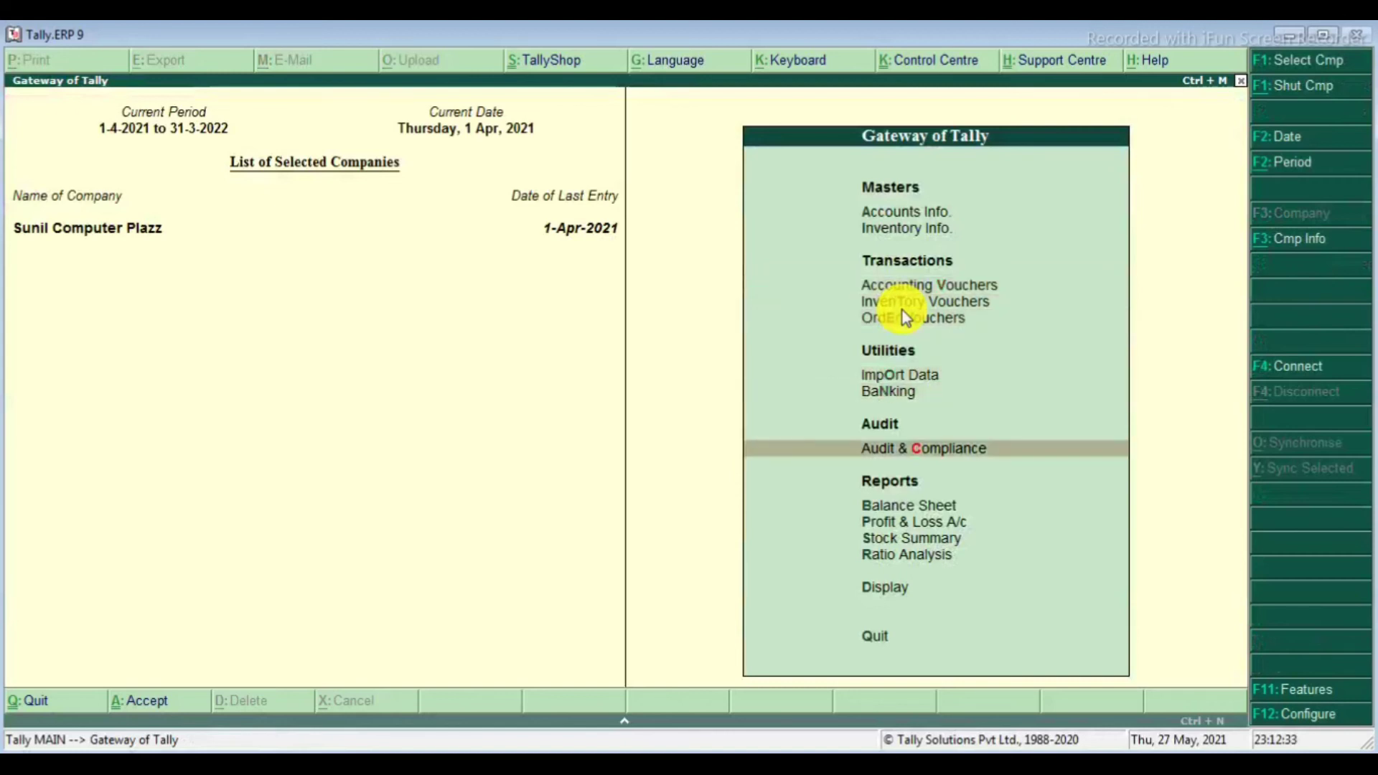
{"action": "key", "text": "Down"}
{"action": "key", "text": "Down"}
{"action": "key", "text": "Down"}
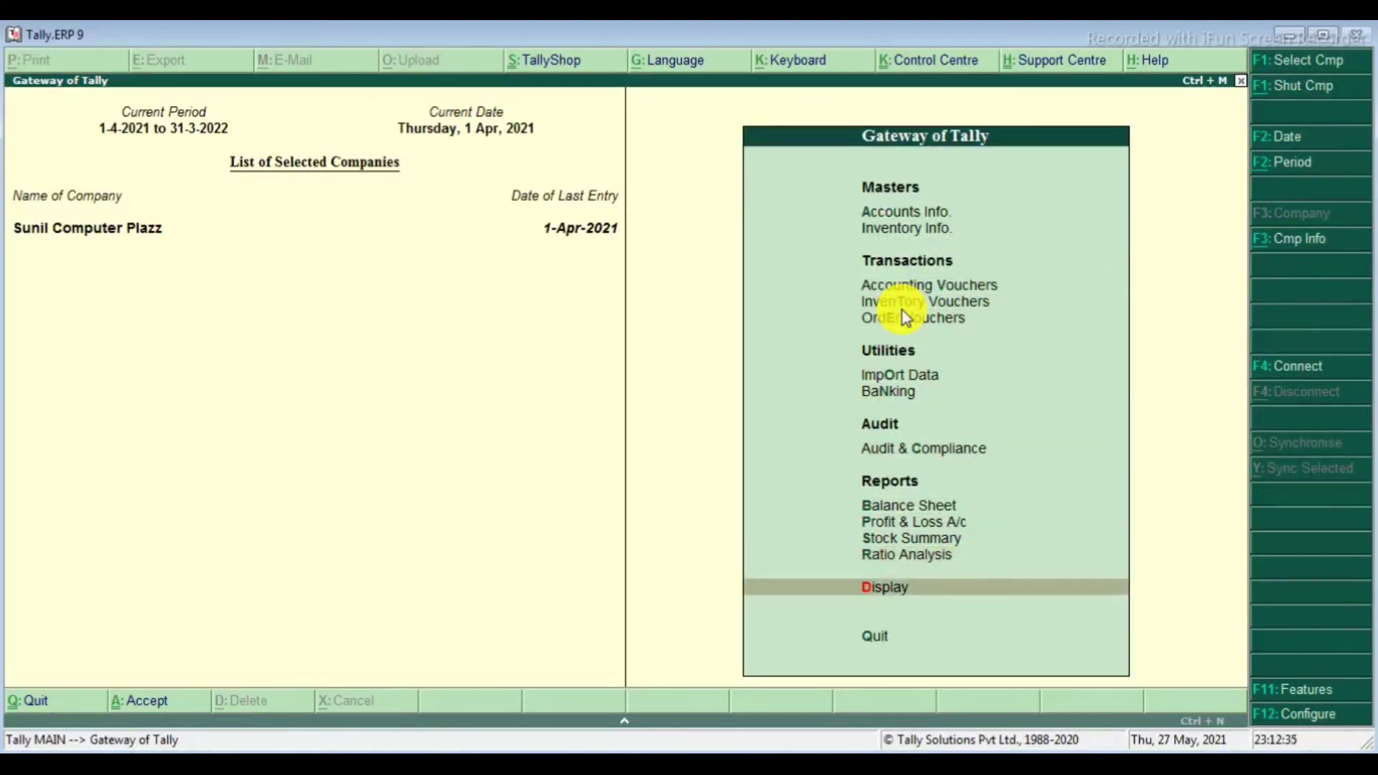
{"action": "key", "text": "Return"}
{"action": "key", "text": "Down"}
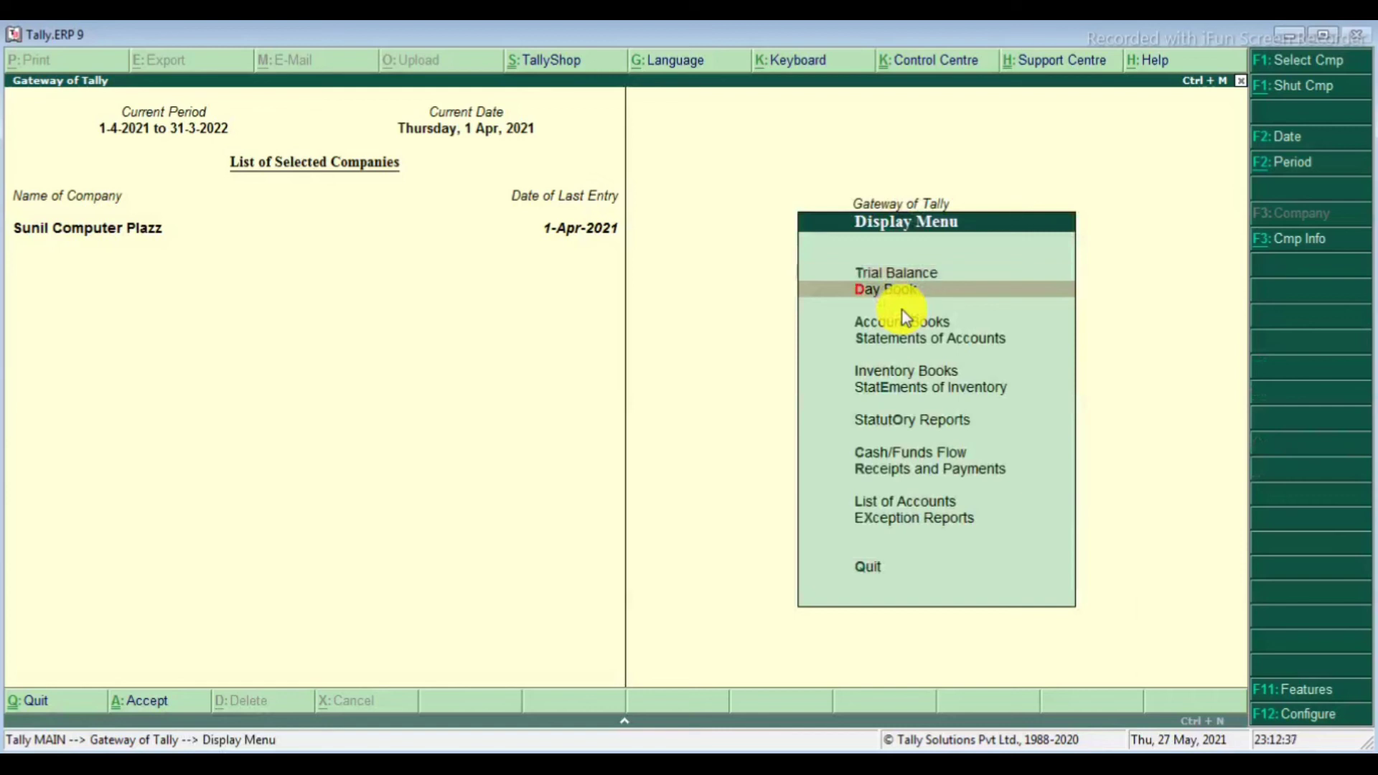
{"action": "key", "text": "Return"}
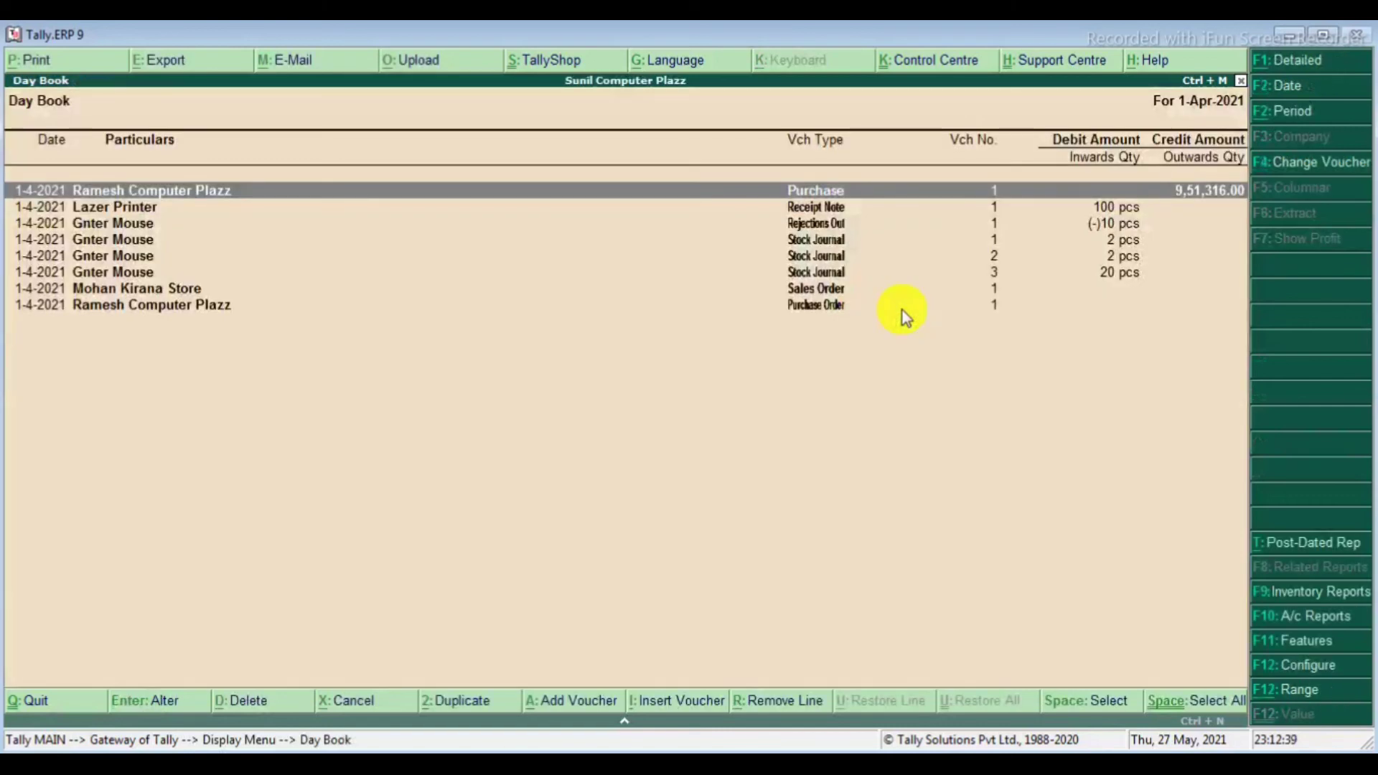
Open the Mohan Kirana Store sales order voucher from the Day Book.
{"action": "key", "text": "Down"}
{"action": "key", "text": "Down"}
{"action": "key", "text": "Down"}
{"action": "key", "text": "Down"}
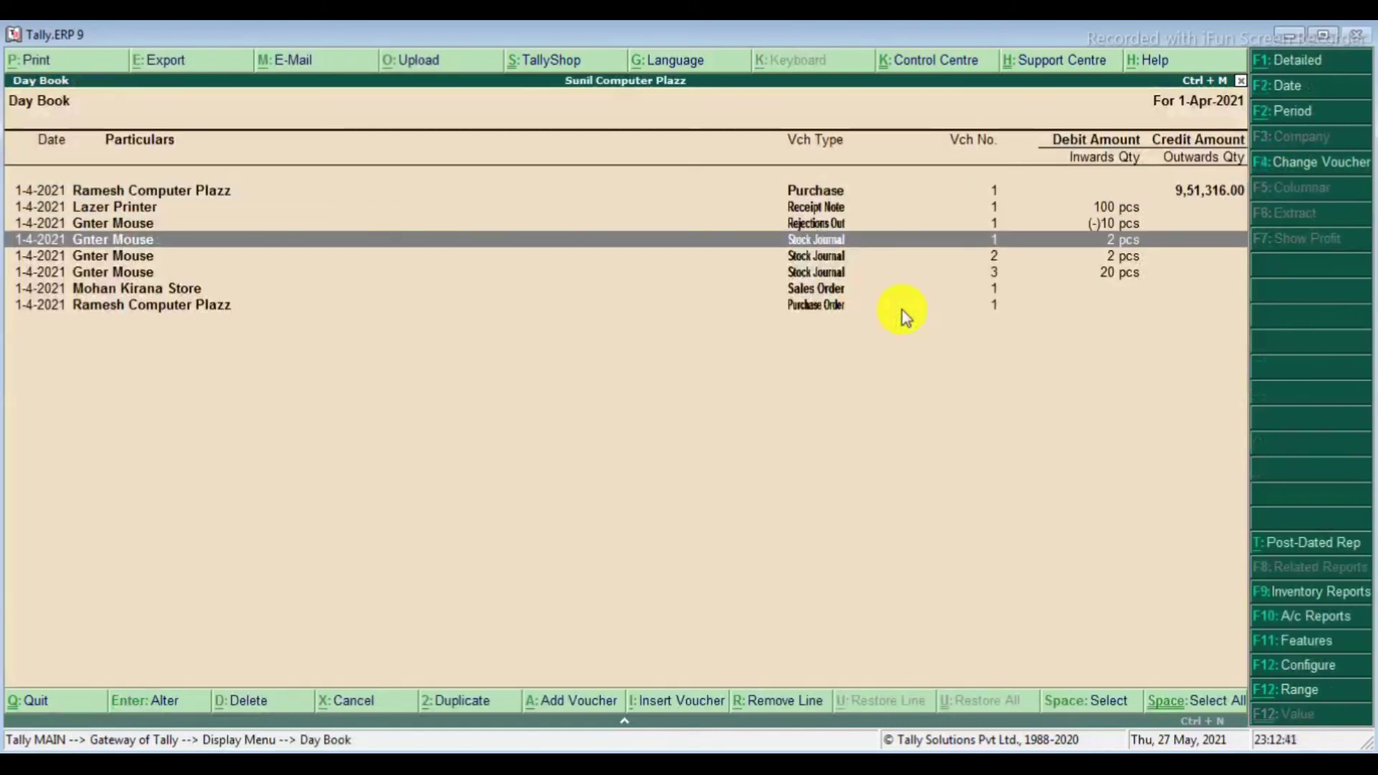
{"action": "key", "text": "Down"}
{"action": "key", "text": "Down"}
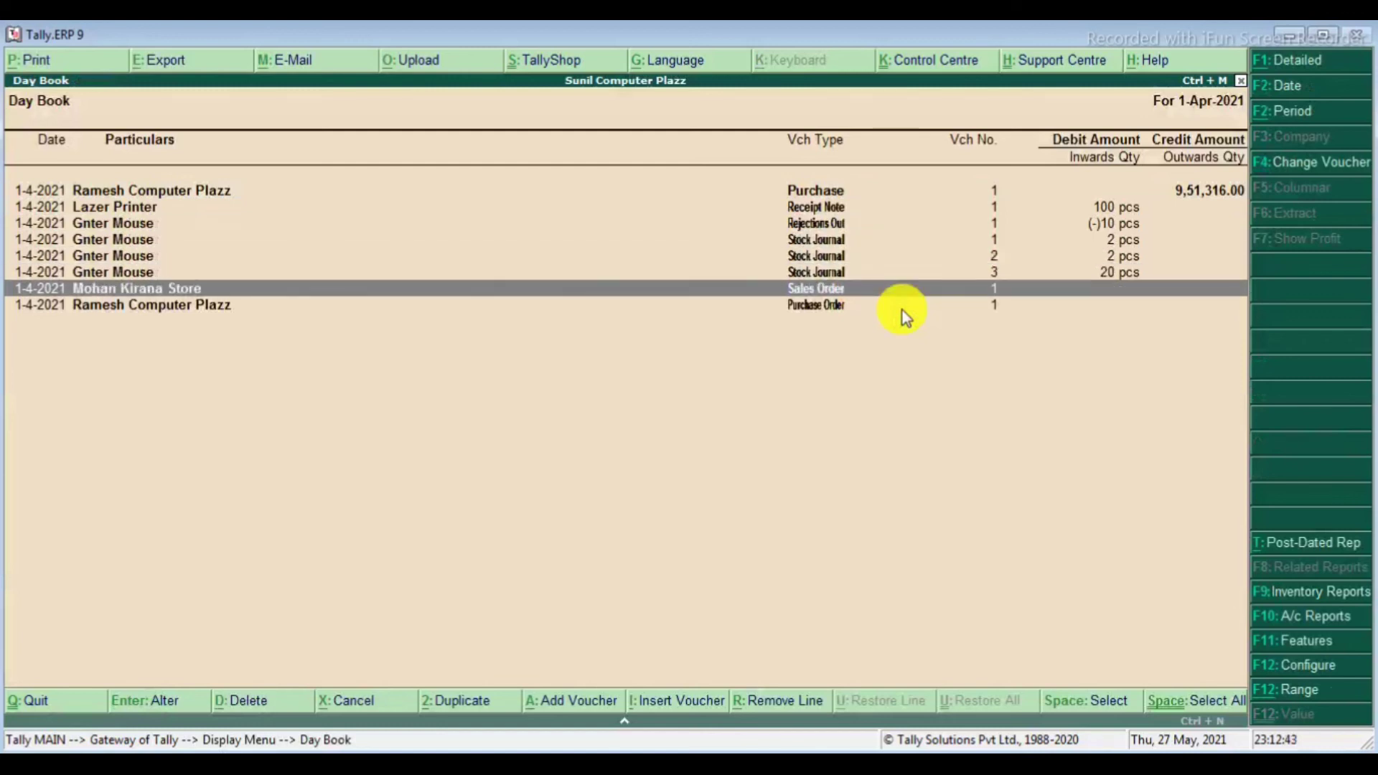
{"action": "key", "text": "Return"}
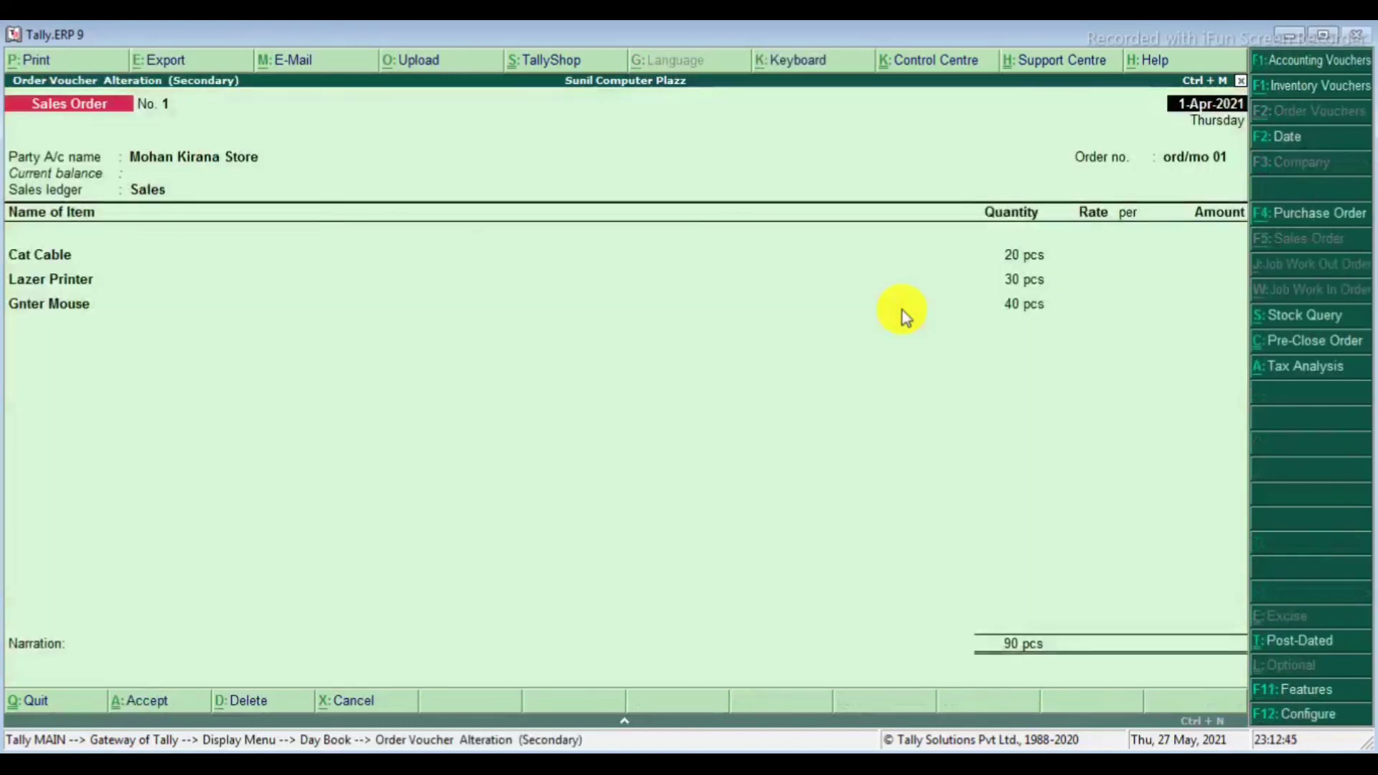
Generate a print preview of the sales order and enlarge it for reading.
{"action": "key", "text": "alt+p"}
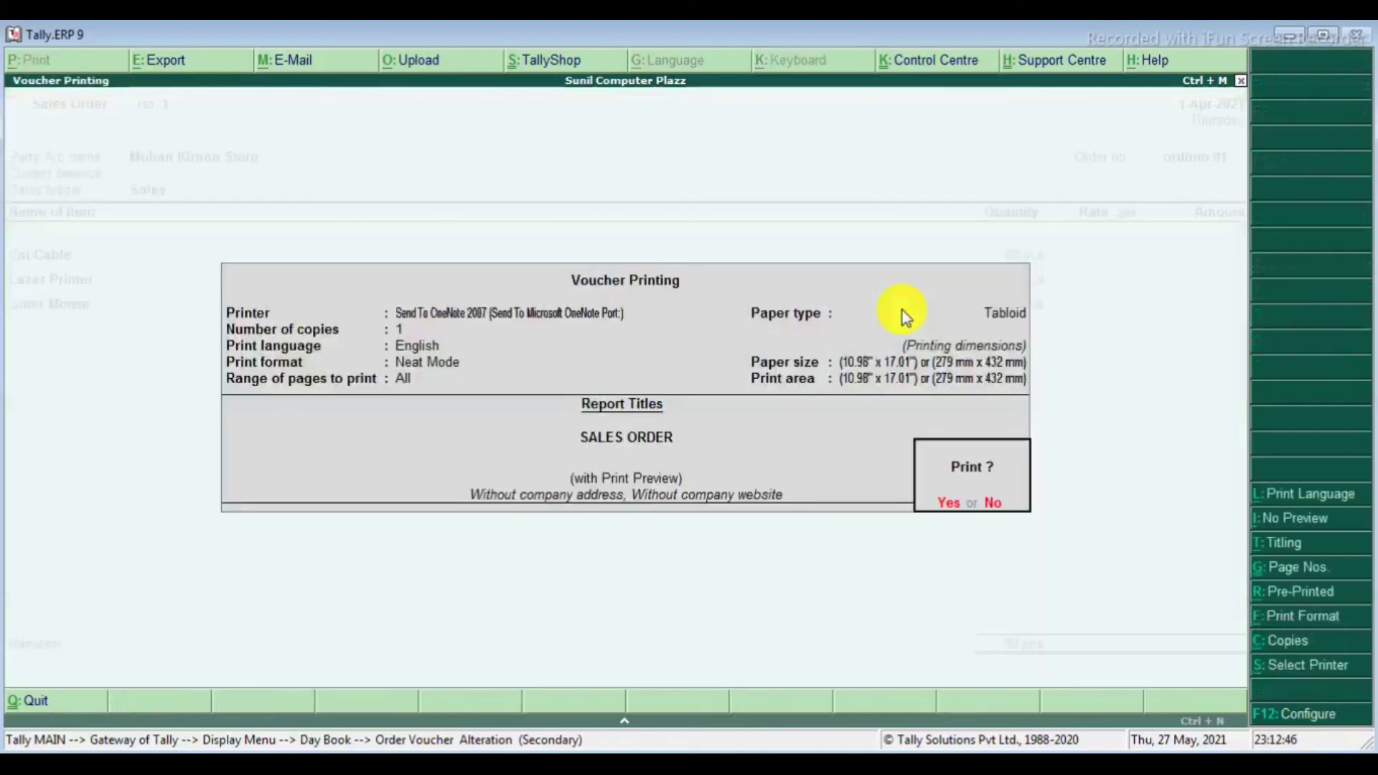
{"action": "key", "text": "Return"}
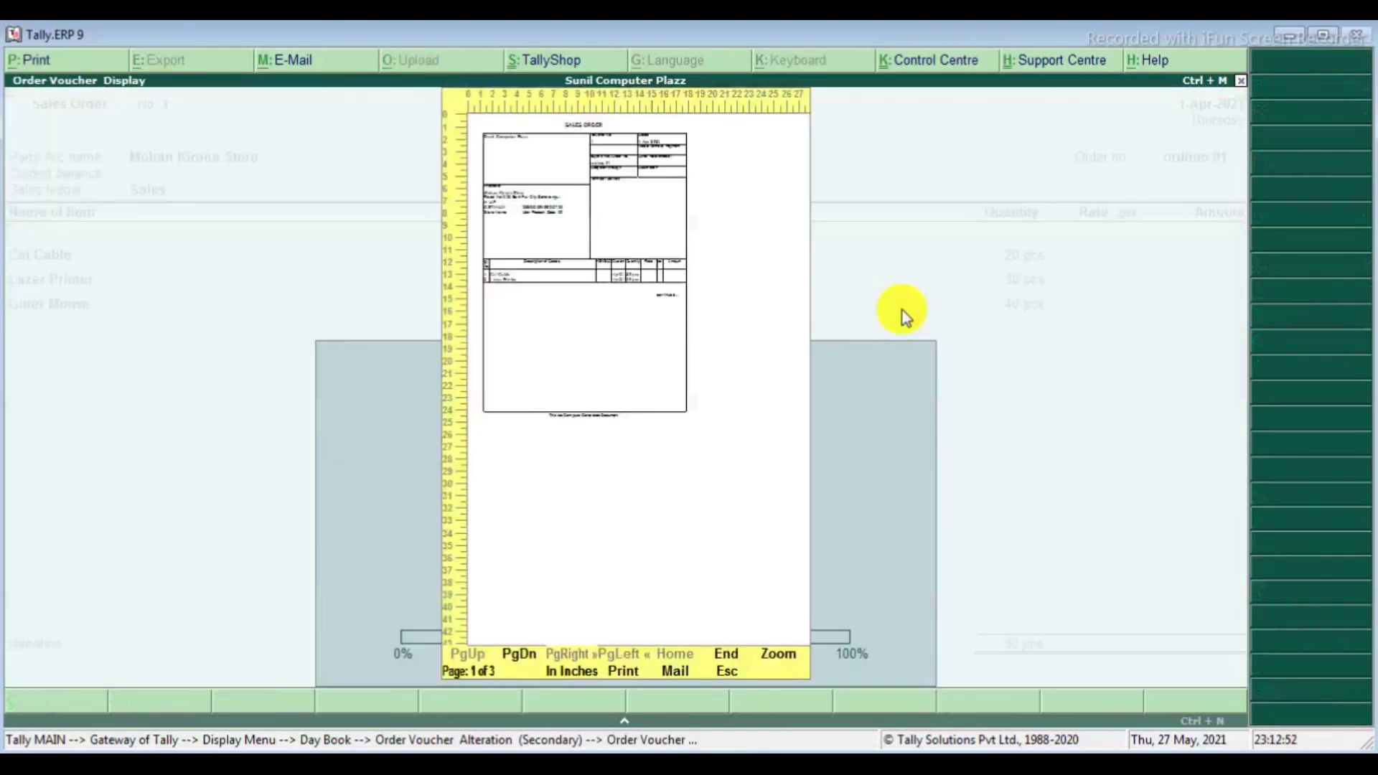
{"action": "key", "text": "alt+z"}
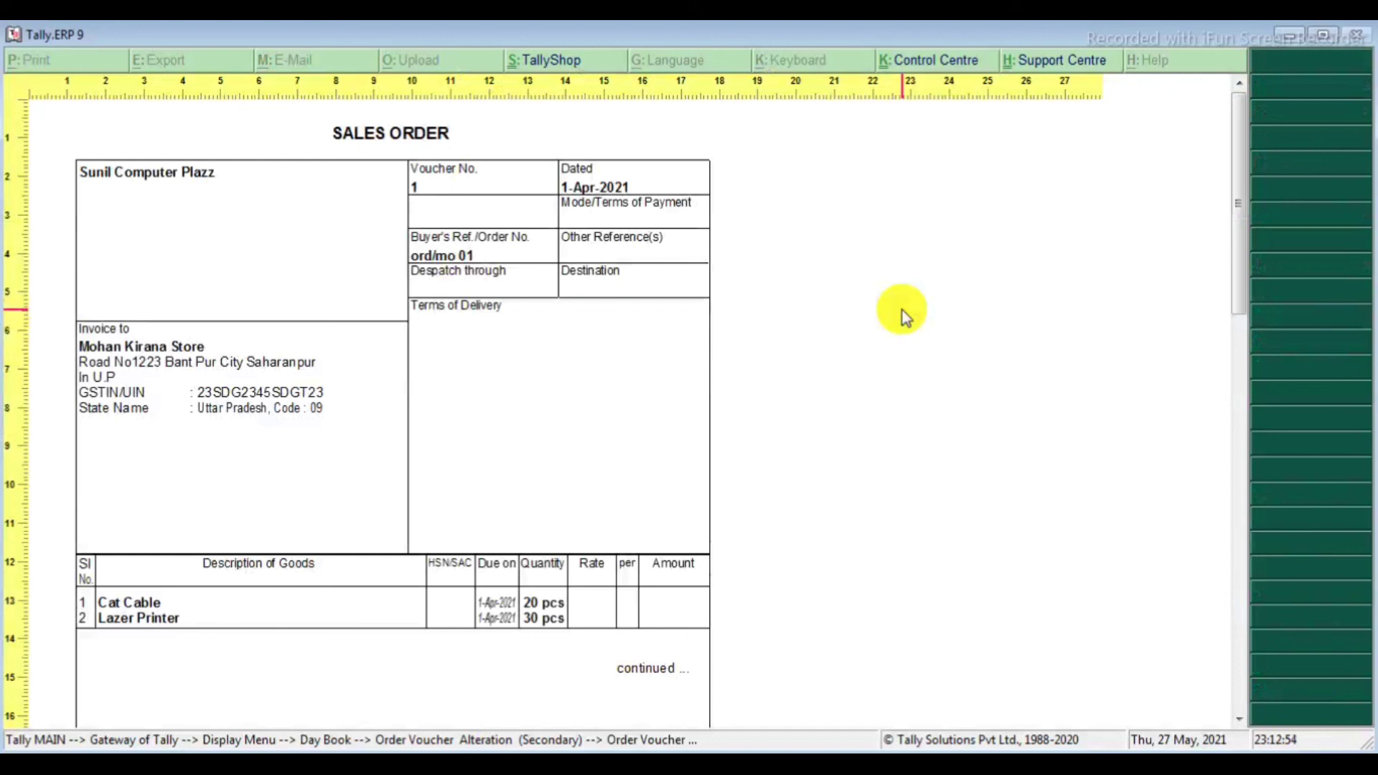
Review the previewed sales order pages, checking the party details, order number, listed items and quantities.
{"action": "scroll", "coordinate": [904, 316], "scroll_direction": "down", "scroll_amount": 1}
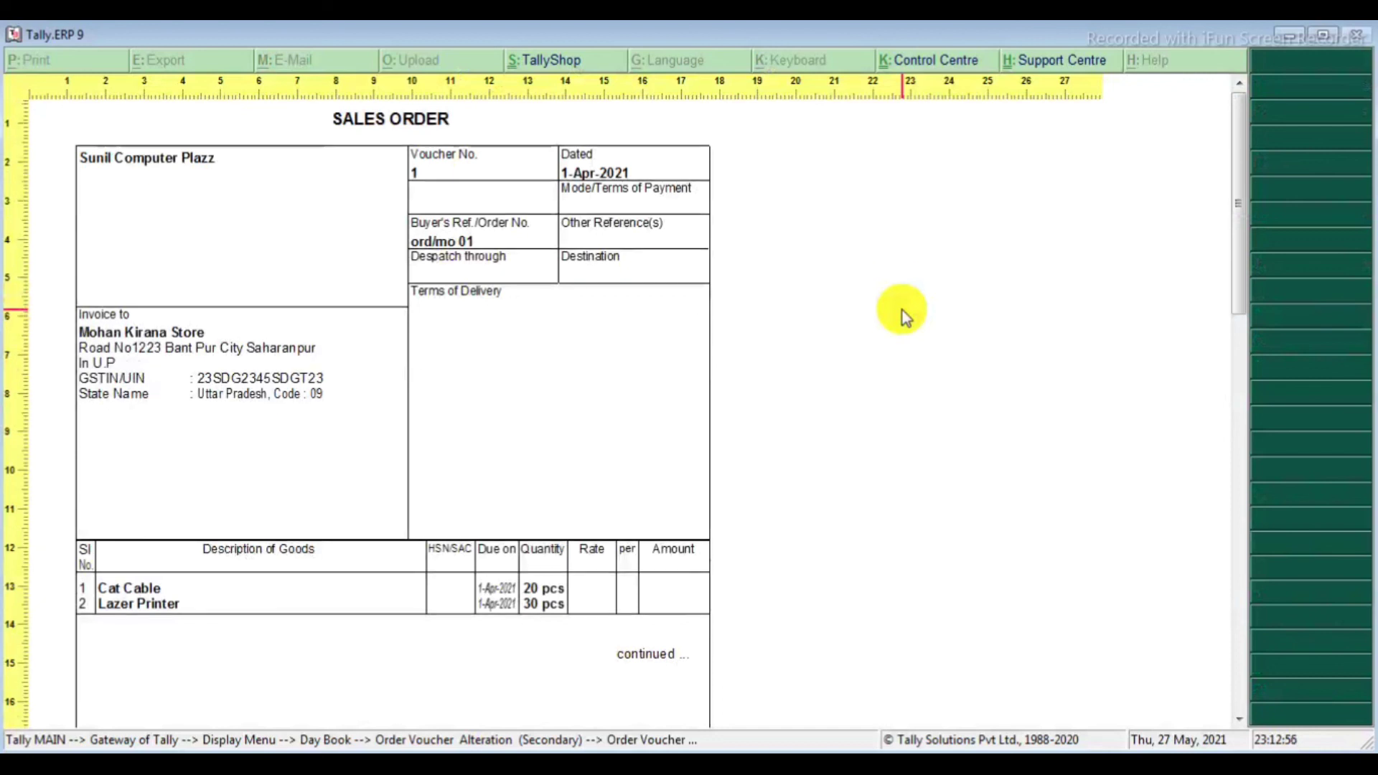
{"action": "scroll", "coordinate": [905, 315], "scroll_direction": "down", "scroll_amount": 4}
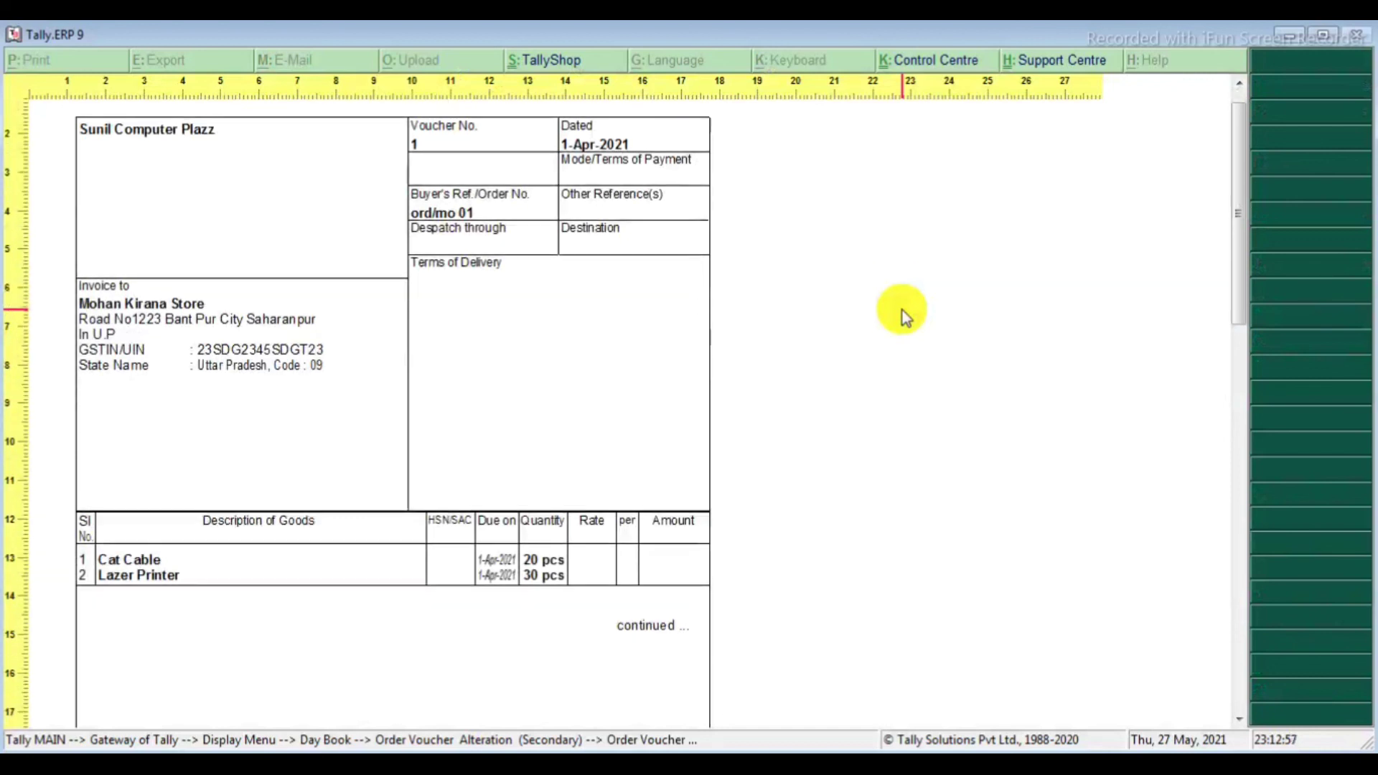
{"action": "scroll", "coordinate": [906, 316], "scroll_direction": "down", "scroll_amount": 14}
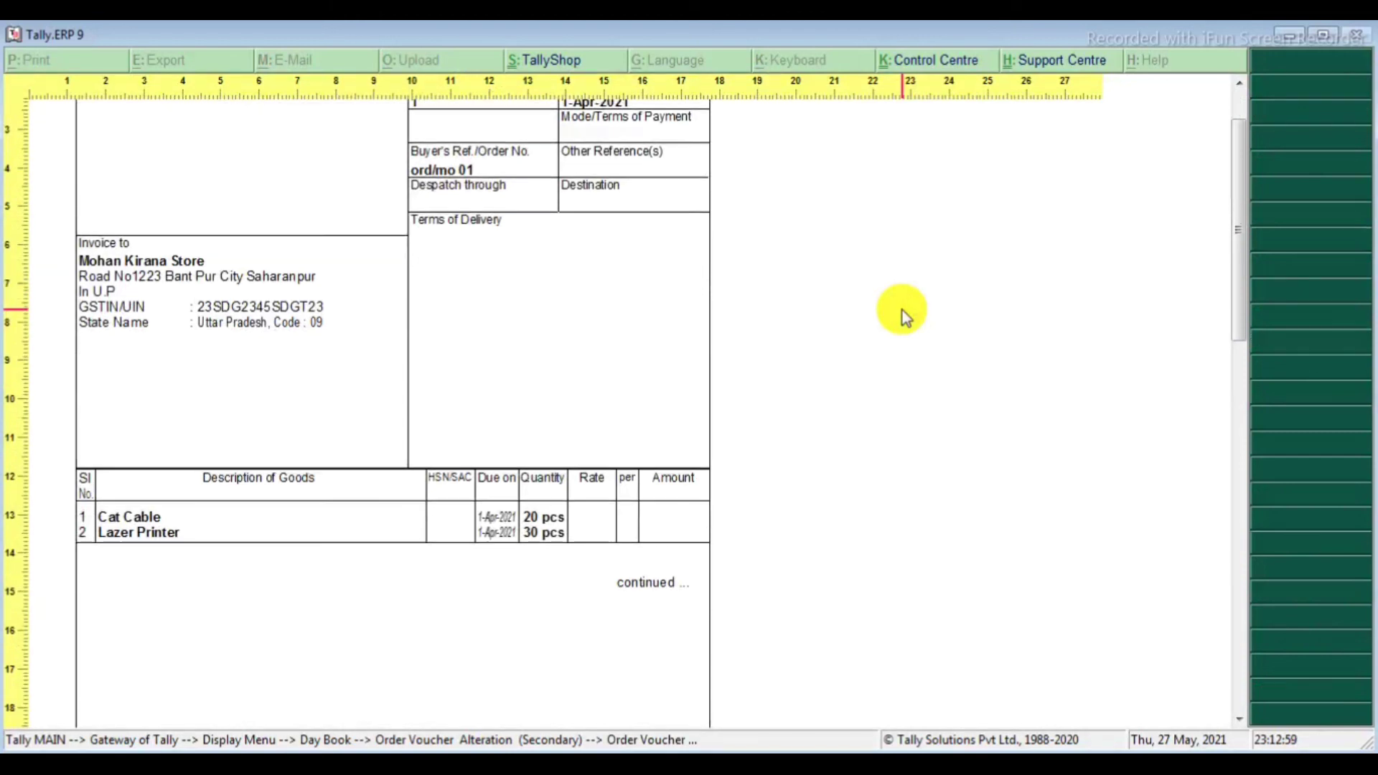
{"action": "scroll", "coordinate": [905, 316], "scroll_direction": "down", "scroll_amount": 15}
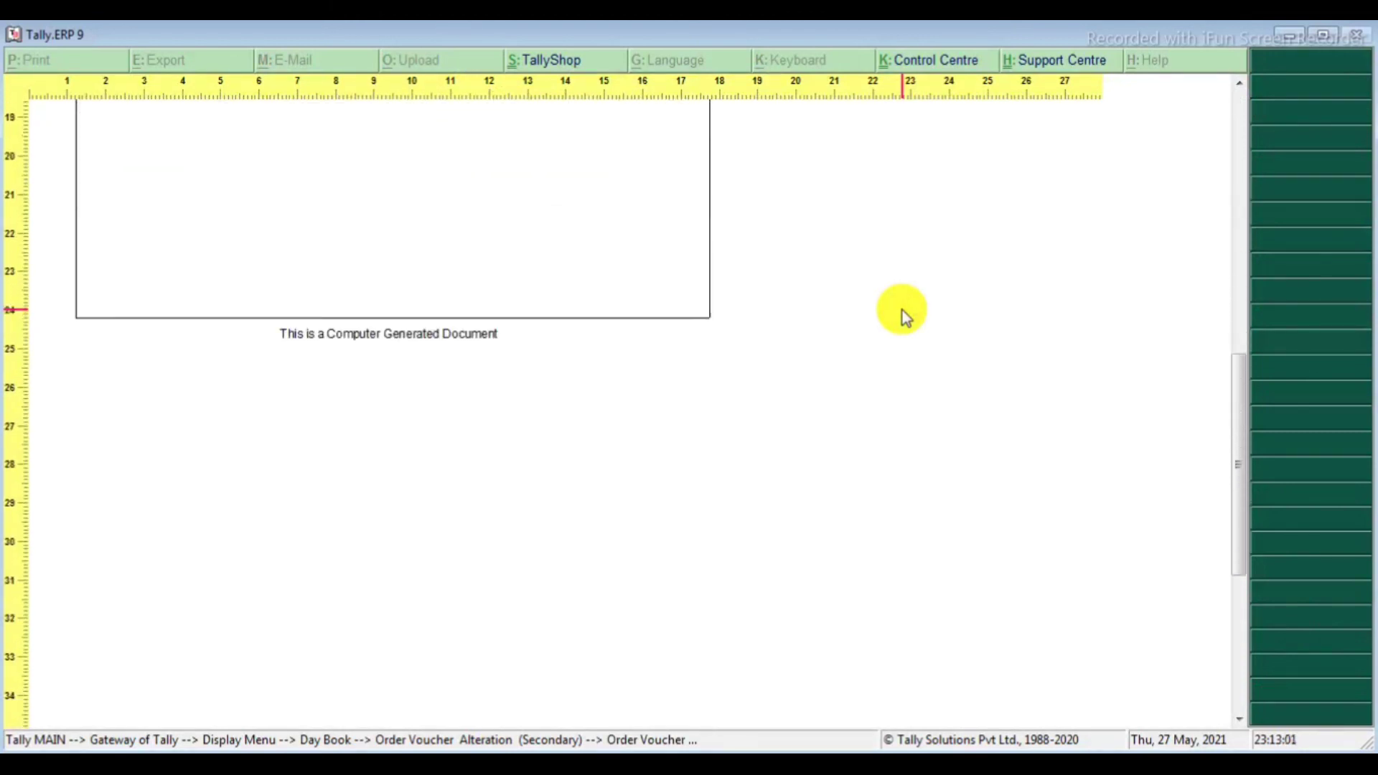
{"action": "scroll", "coordinate": [905, 316], "scroll_direction": "down", "scroll_amount": 8}
{"action": "scroll", "coordinate": [905, 315], "scroll_direction": "up", "scroll_amount": 3}
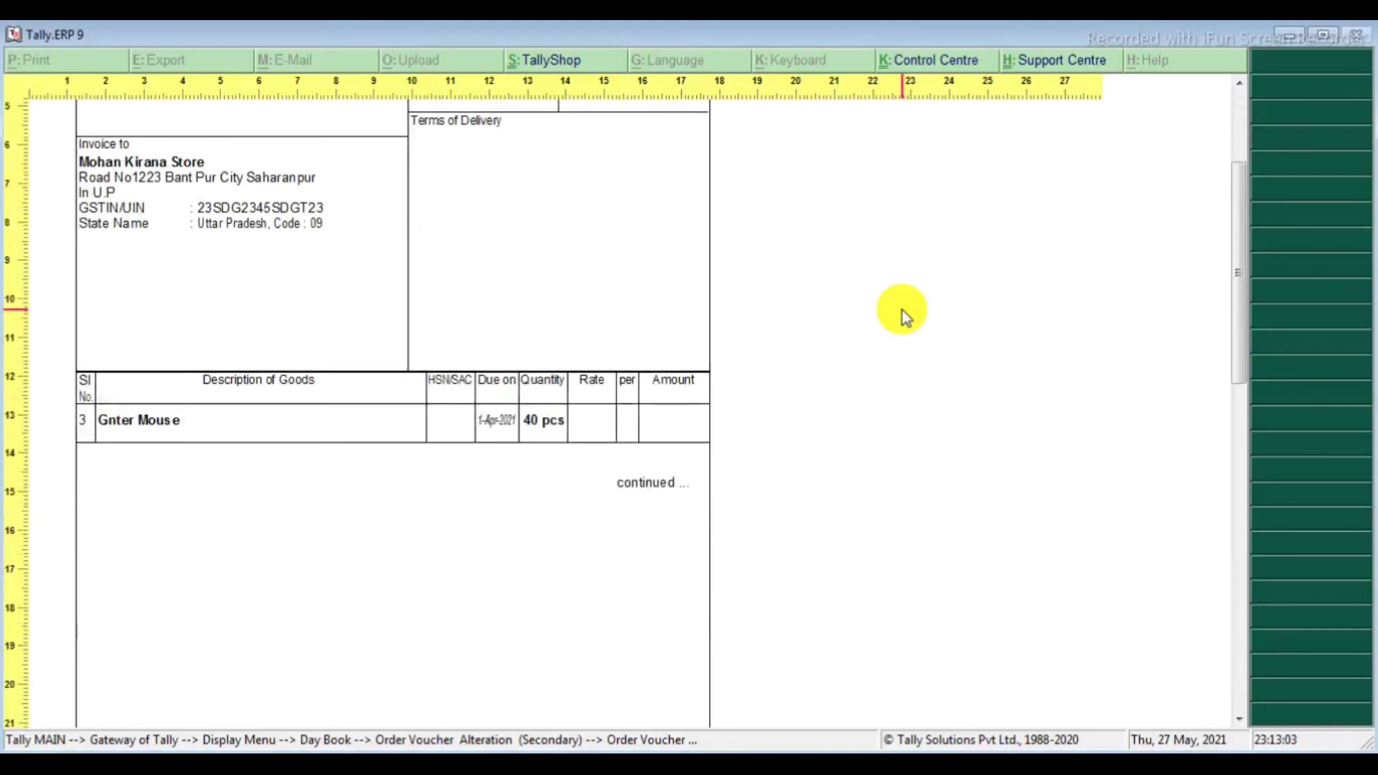
{"action": "scroll", "coordinate": [906, 316], "scroll_direction": "up", "scroll_amount": 3}
{"action": "scroll", "coordinate": [904, 315], "scroll_direction": "down", "scroll_amount": 20}
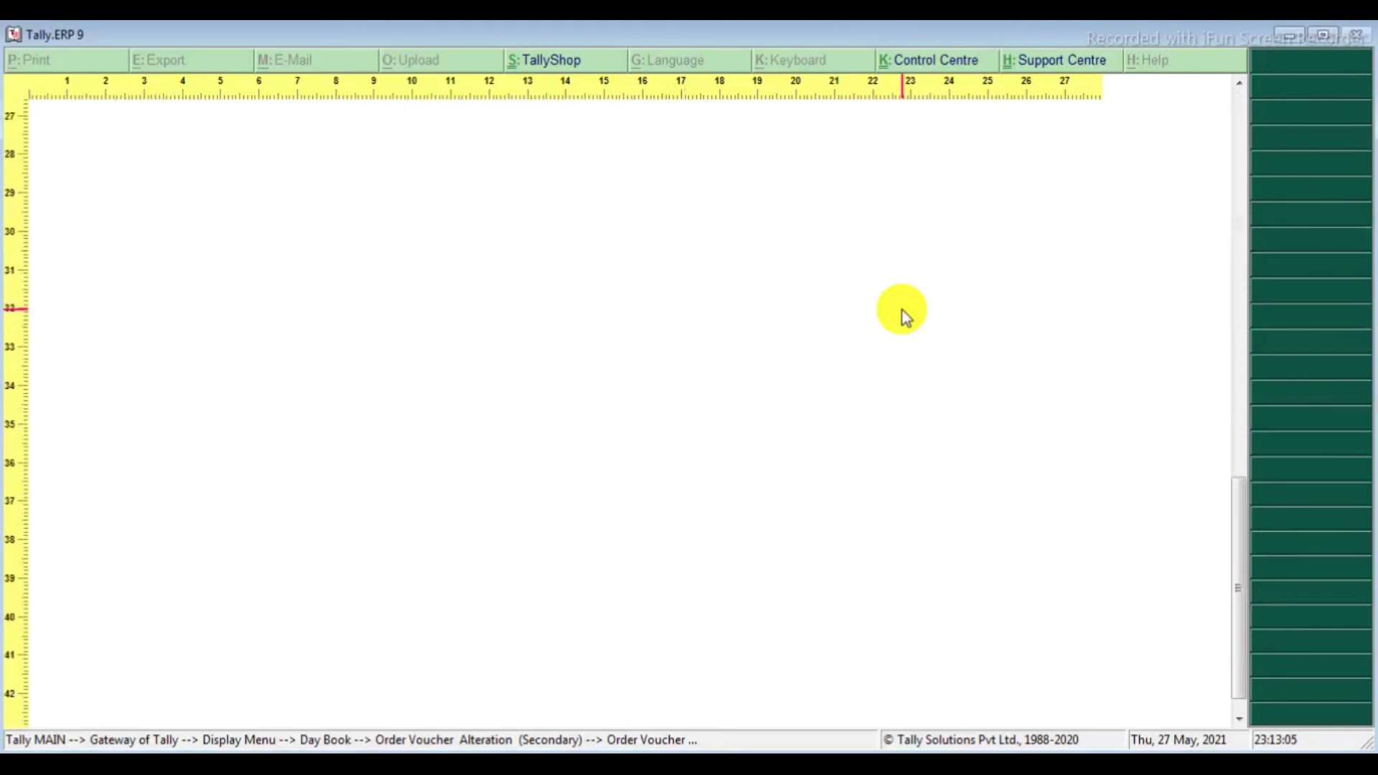
{"action": "scroll", "coordinate": [904, 315], "scroll_direction": "up", "scroll_amount": 20}
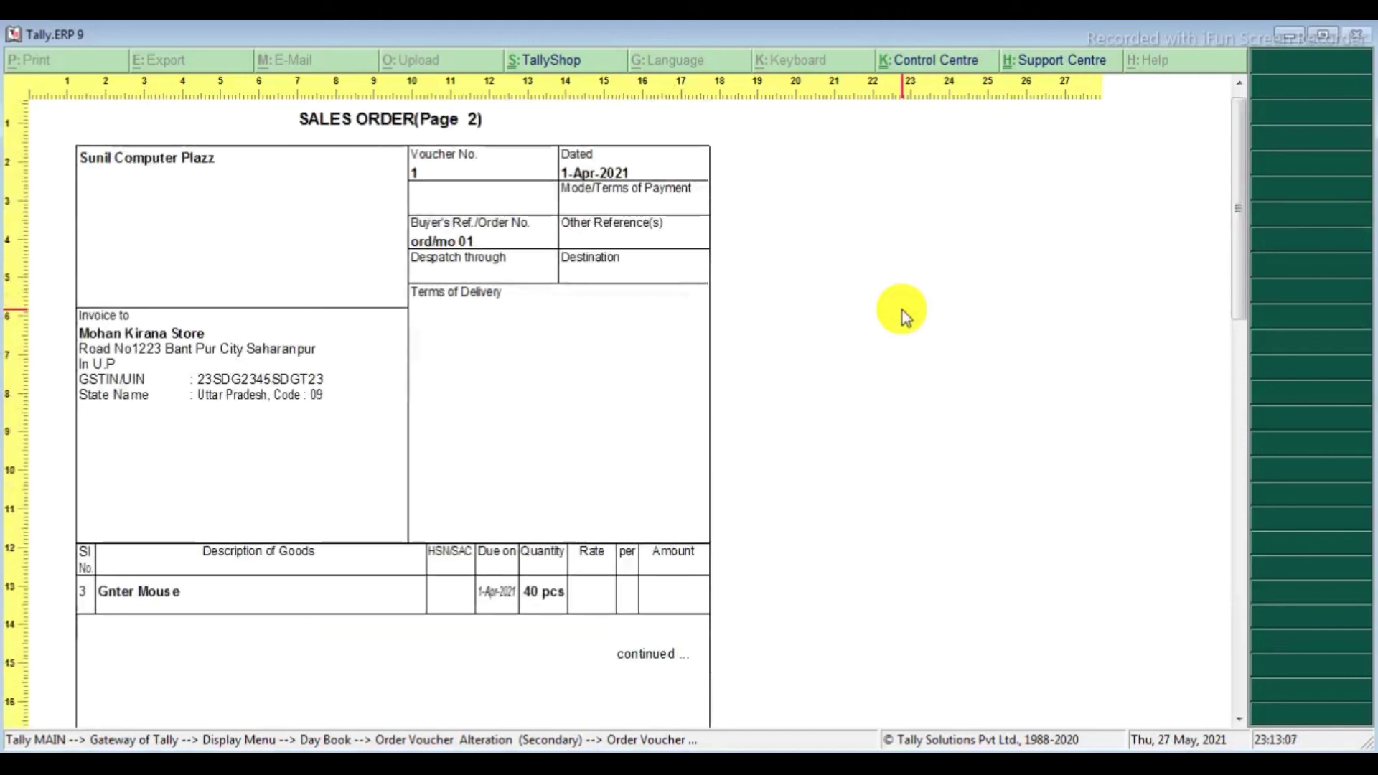